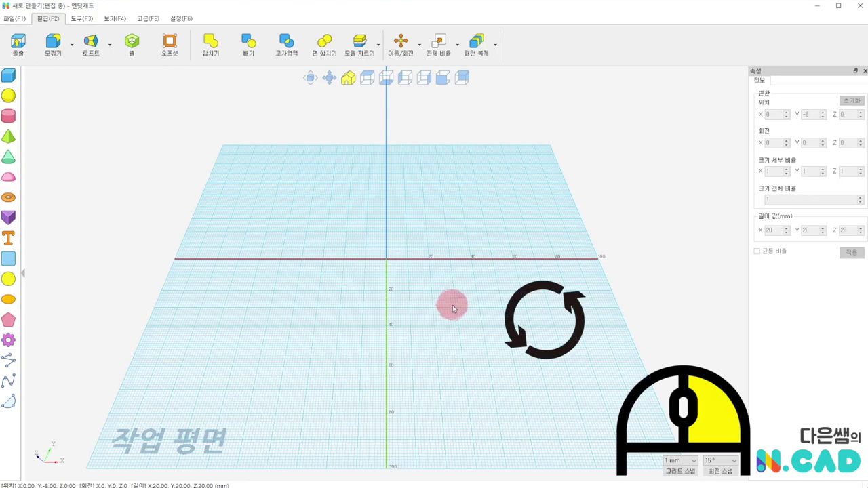
# Add a 20 × 20 × 20 mm blue box at the centre of the work plane.
pyautogui.moveTo(453, 302)
pyautogui.mouseDown(button='right')
pyautogui.moveTo(384, 313)
pyautogui.moveTo(321, 242)
pyautogui.moveTo(389, 172)
pyautogui.moveTo(521, 163)
pyautogui.moveTo(599, 315)
pyautogui.moveTo(372, 370)
pyautogui.moveTo(302, 258)
pyautogui.mouseUp(button='right')
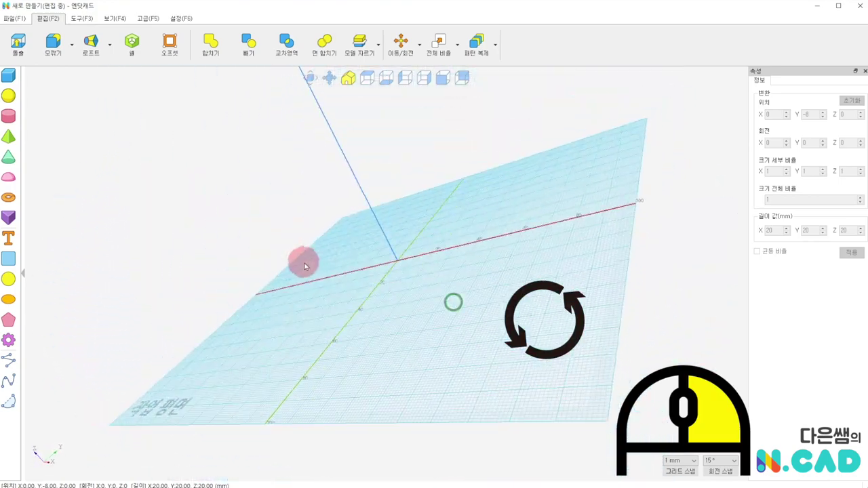
pyautogui.moveTo(254, 220)
pyautogui.mouseDown(button='right')
pyautogui.moveTo(457, 161)
pyautogui.moveTo(569, 204)
pyautogui.moveTo(421, 404)
pyautogui.moveTo(257, 247)
pyautogui.moveTo(430, 154)
pyautogui.moveTo(577, 178)
pyautogui.moveTo(283, 360)
pyautogui.moveTo(376, 201)
pyautogui.moveTo(377, 333)
pyautogui.moveTo(357, 386)
pyautogui.moveTo(374, 306)
pyautogui.moveTo(325, 202)
pyautogui.moveTo(366, 207)
pyautogui.moveTo(441, 145)
pyautogui.mouseUp(button='right')
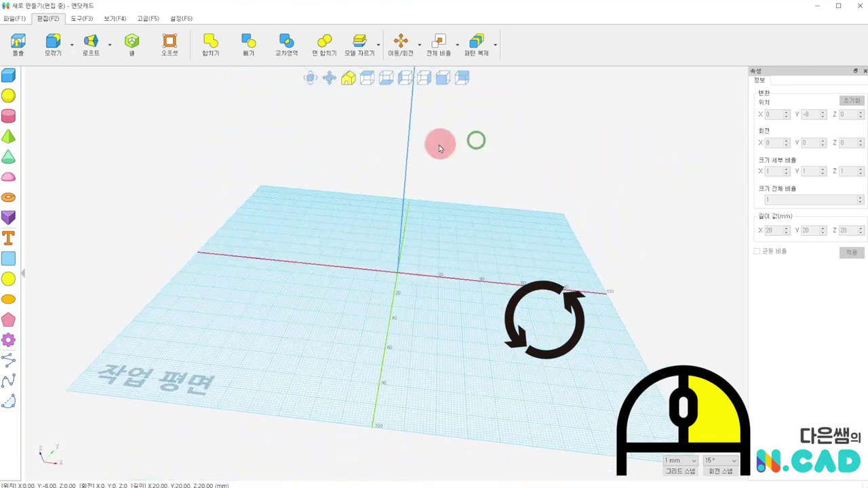
pyautogui.click(9, 78)
pyautogui.click(372, 336)
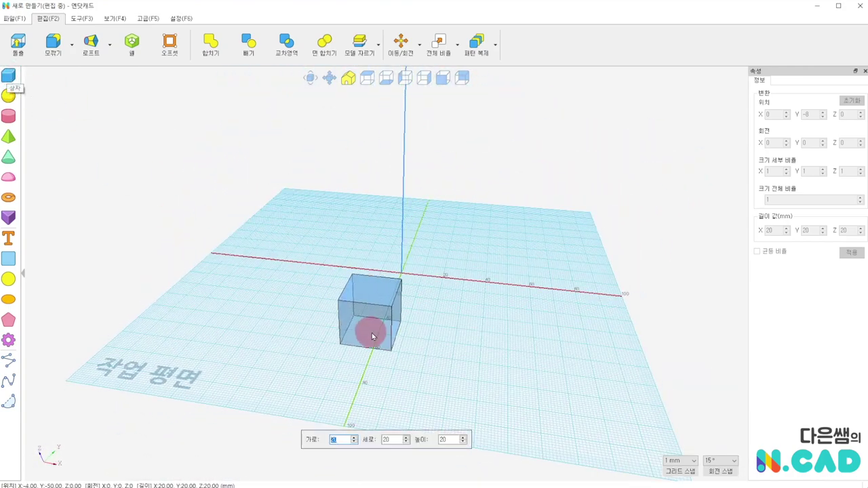
pyautogui.click(400, 286)
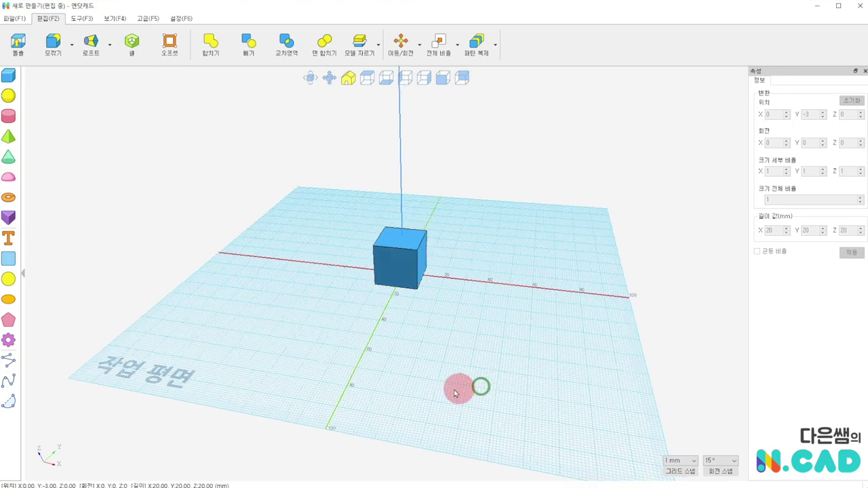
# Orbit around the new cube, ending at a near-frontal view.
pyautogui.moveTo(481, 386)
pyautogui.mouseDown(button='right')
pyautogui.moveTo(332, 384)
pyautogui.moveTo(611, 274)
pyautogui.mouseUp(button='right')
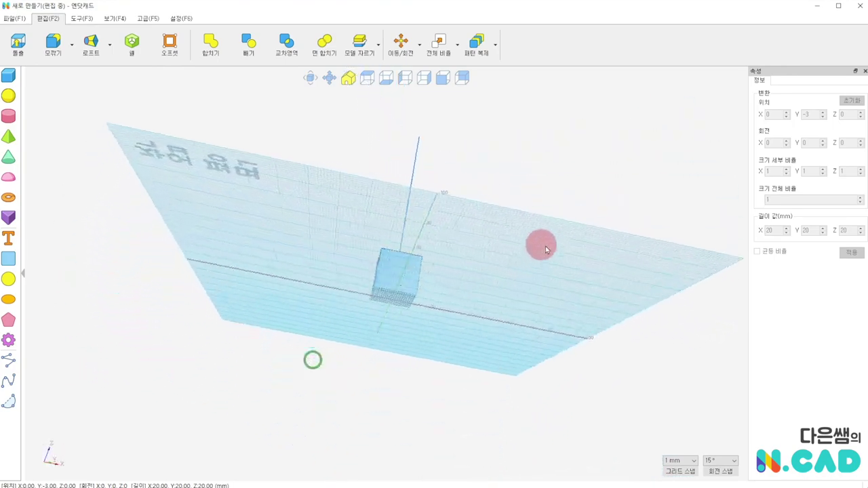
pyautogui.moveTo(611, 275)
pyautogui.mouseDown(button='right')
pyautogui.moveTo(518, 242)
pyautogui.moveTo(314, 297)
pyautogui.mouseUp(button='right')
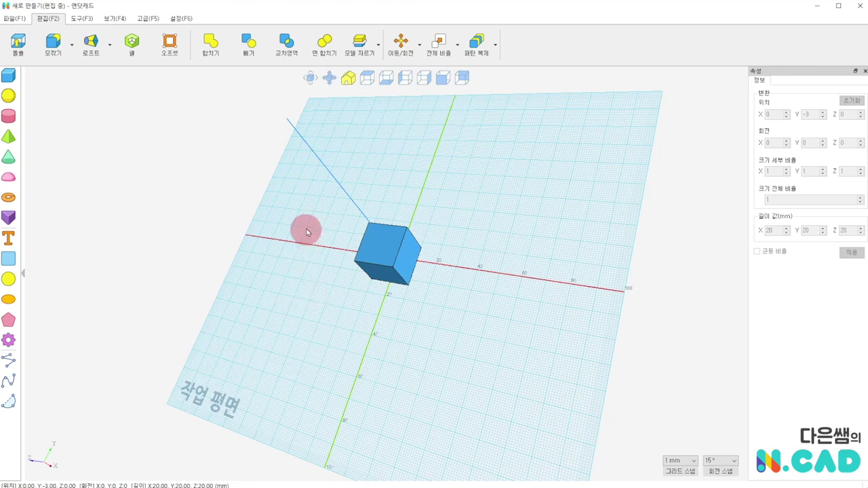
pyautogui.moveTo(306, 232)
pyautogui.mouseDown(button='right')
pyautogui.moveTo(292, 225)
pyautogui.moveTo(403, 181)
pyautogui.moveTo(406, 188)
pyautogui.mouseUp(button='right')
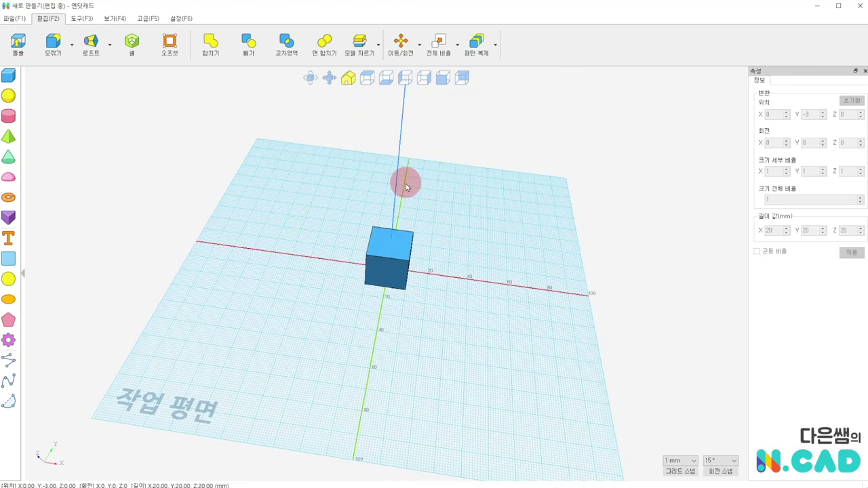
pyautogui.moveTo(392, 375)
pyautogui.mouseDown(button='right')
pyautogui.moveTo(350, 360)
pyautogui.moveTo(361, 324)
pyautogui.mouseUp(button='right')
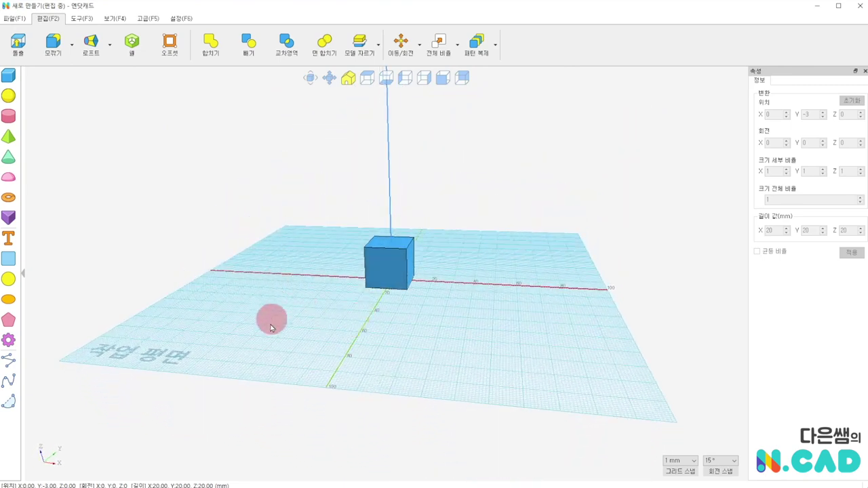
pyautogui.moveTo(270, 328); pyautogui.dragTo(459, 352, button='right')
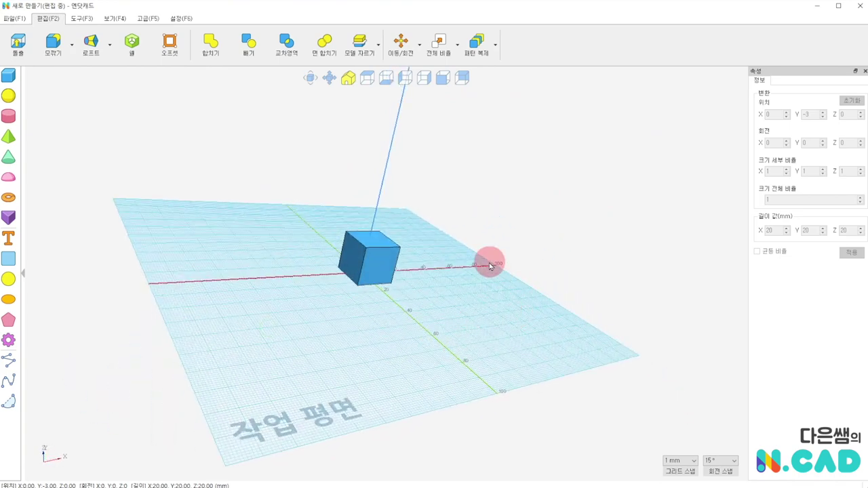
pyautogui.moveTo(489, 266); pyautogui.dragTo(488, 260, button='right')
pyautogui.scroll(3, 415, 263)
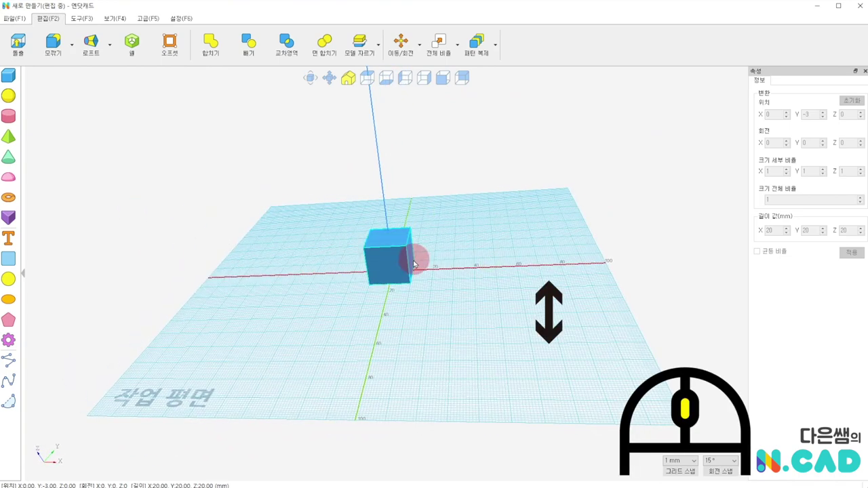
pyautogui.scroll(2, 401, 237)
pyautogui.scroll(3, 404, 236)
pyautogui.scroll(-2, 403, 237)
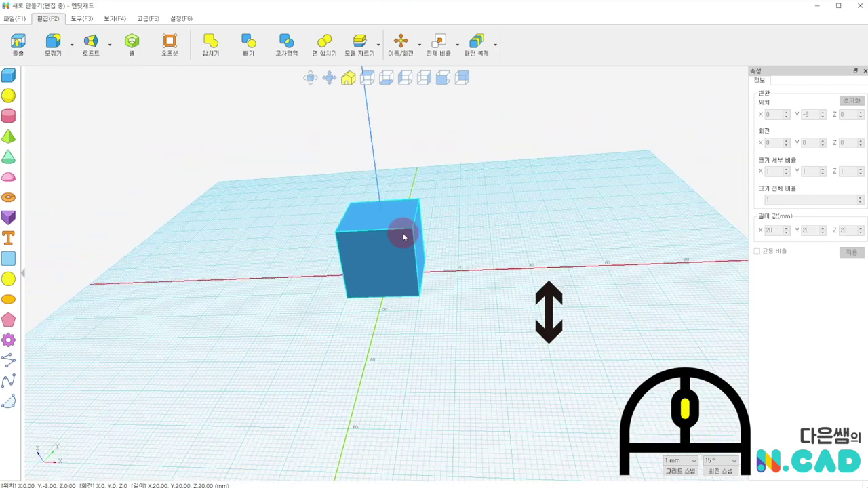
pyautogui.scroll(-2, 403, 237)
pyautogui.scroll(-2, 403, 236)
pyautogui.scroll(-2, 403, 236)
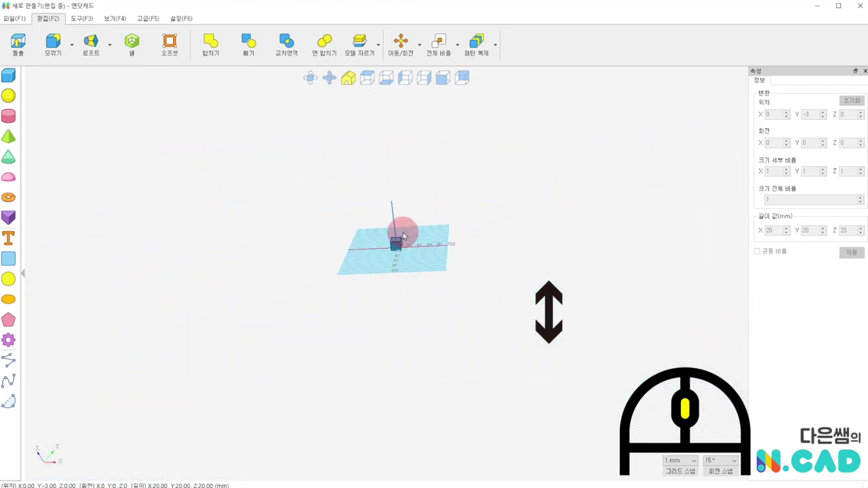
pyautogui.scroll(2, 403, 236)
pyautogui.scroll(2, 404, 236)
pyautogui.scroll(2, 403, 234)
pyautogui.scroll(2, 402, 233)
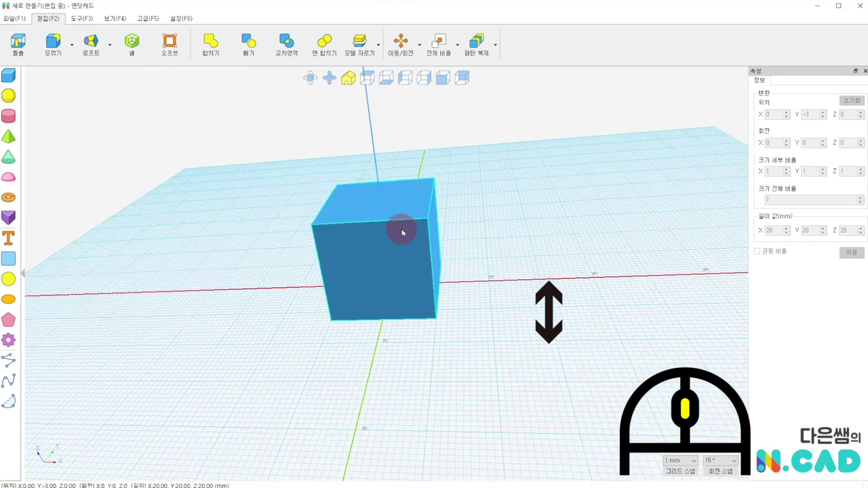
pyautogui.scroll(2, 401, 232)
pyautogui.scroll(-1, 401, 232)
pyautogui.scroll(-3, 402, 233)
pyautogui.scroll(-3, 400, 232)
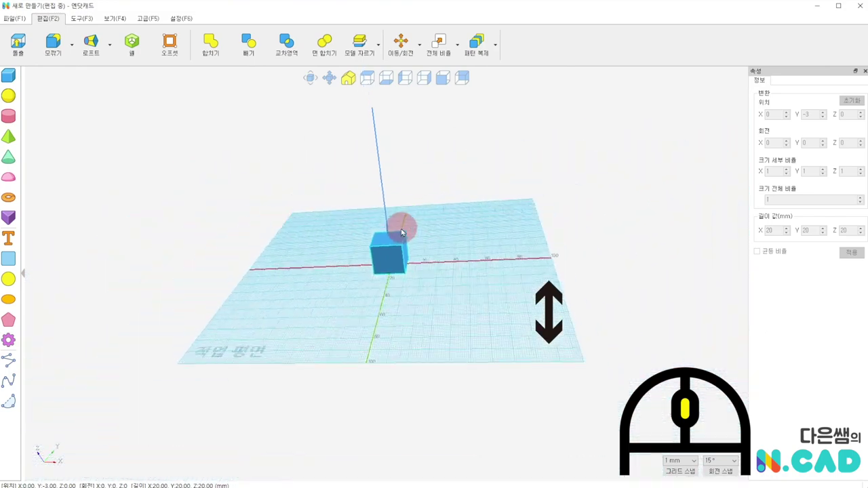
pyautogui.scroll(-2, 400, 231)
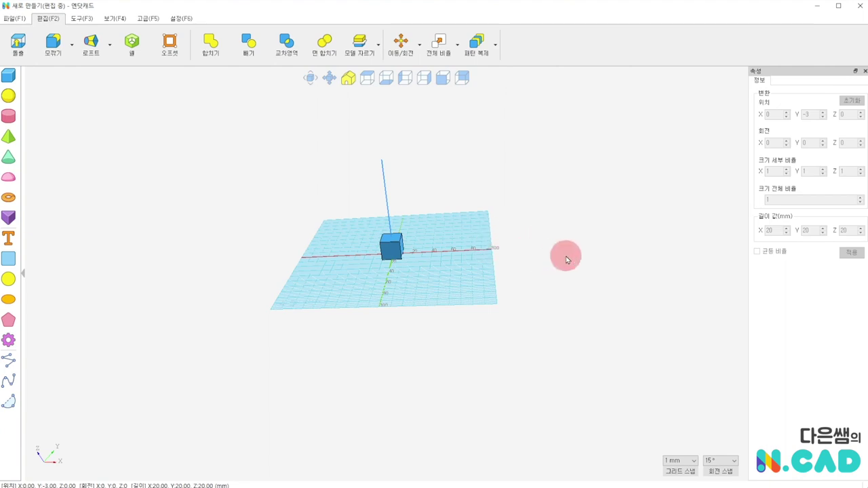
# Zoom in close on the 20 mm cube, then back out.
pyautogui.scroll(2, 573, 247)
pyautogui.scroll(2, 573, 248)
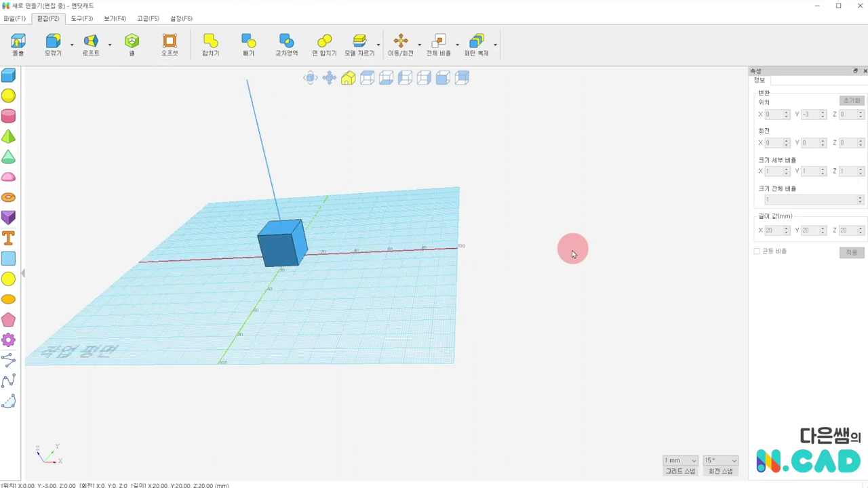
pyautogui.scroll(3, 572, 249)
pyautogui.scroll(3, 573, 250)
pyautogui.scroll(2, 573, 253)
pyautogui.scroll(2, 572, 252)
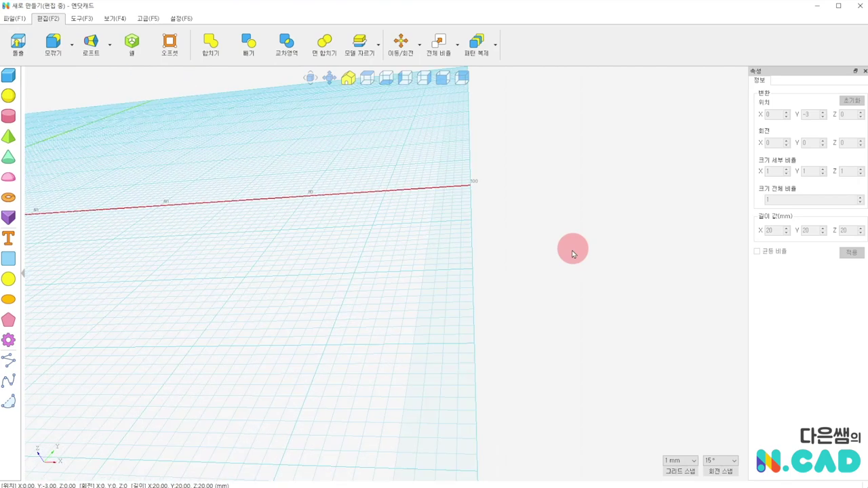
pyautogui.scroll(-3, 572, 253)
pyautogui.scroll(-3, 573, 253)
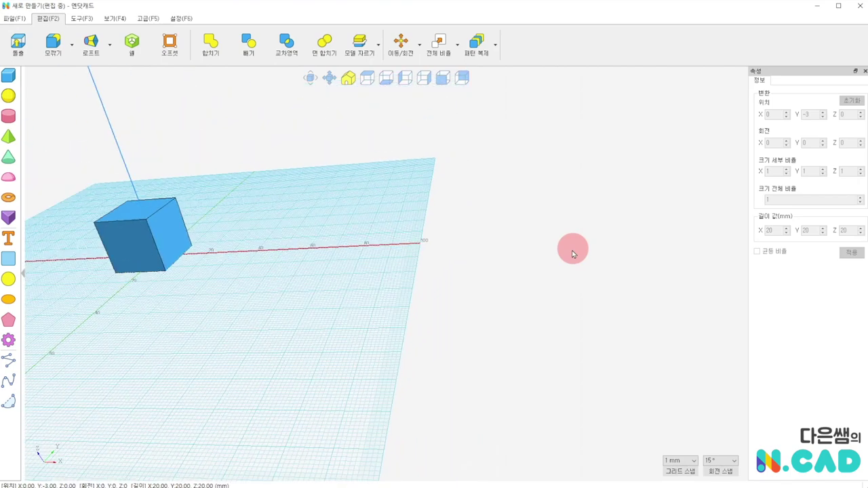
pyautogui.scroll(-2, 573, 253)
pyautogui.scroll(-2, 573, 253)
pyautogui.scroll(-1, 573, 253)
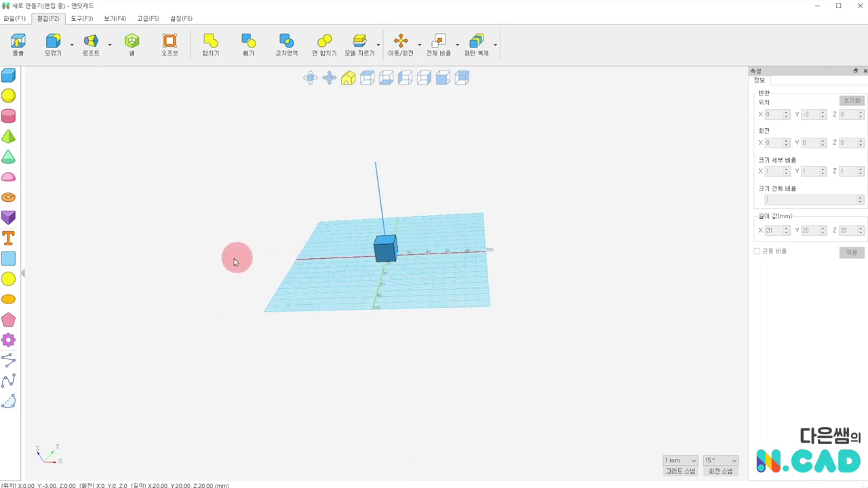
# Zoom in and out on the cube a few more times.
pyautogui.scroll(2, 187, 262)
pyautogui.scroll(2, 187, 262)
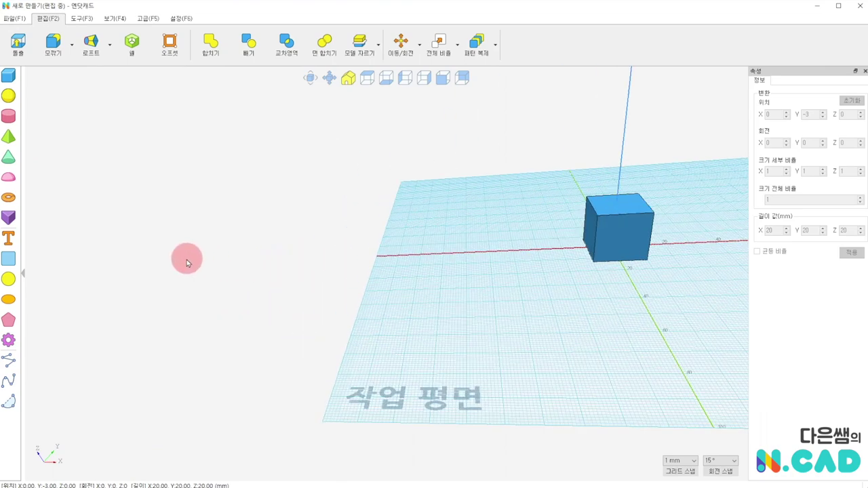
pyautogui.scroll(2, 187, 263)
pyautogui.scroll(1, 188, 262)
pyautogui.scroll(1, 187, 262)
pyautogui.scroll(1, 187, 262)
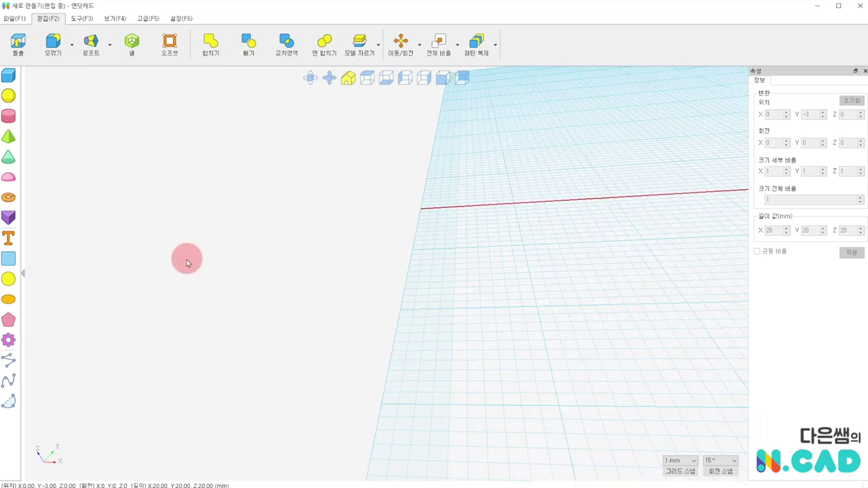
pyautogui.scroll(-1, 187, 263)
pyautogui.scroll(-1, 187, 263)
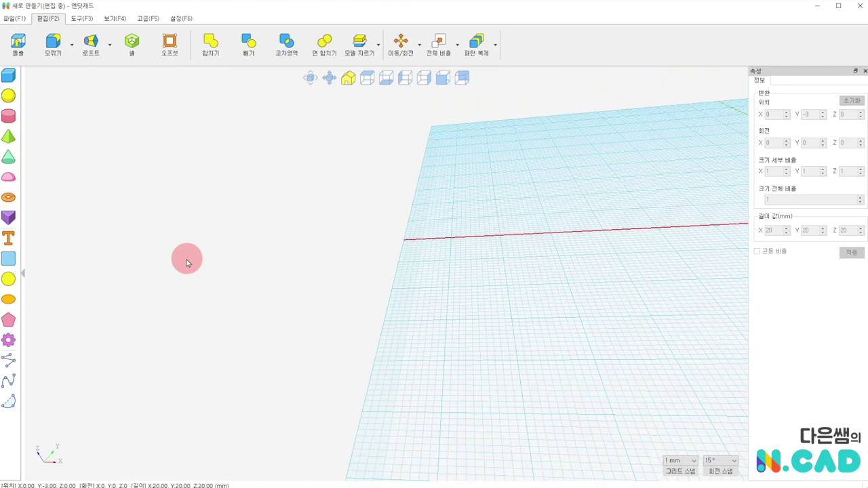
pyautogui.scroll(-2, 187, 262)
pyautogui.scroll(-2, 187, 262)
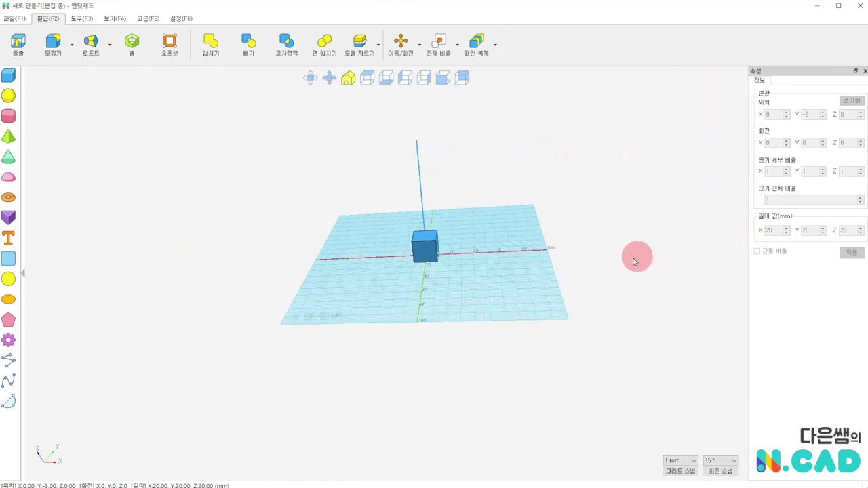
pyautogui.scroll(2, 621, 253)
pyautogui.scroll(2, 624, 257)
pyautogui.scroll(1, 624, 254)
pyautogui.scroll(-3, 621, 252)
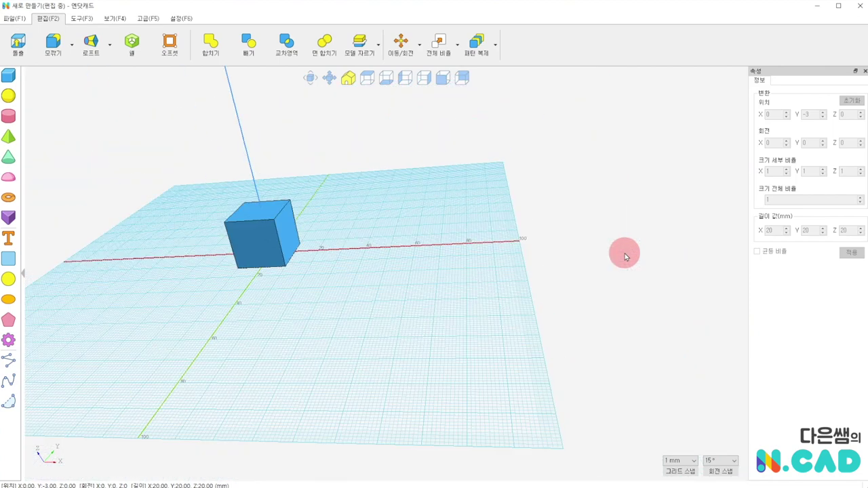
pyautogui.scroll(-2, 621, 252)
pyautogui.scroll(-1, 623, 252)
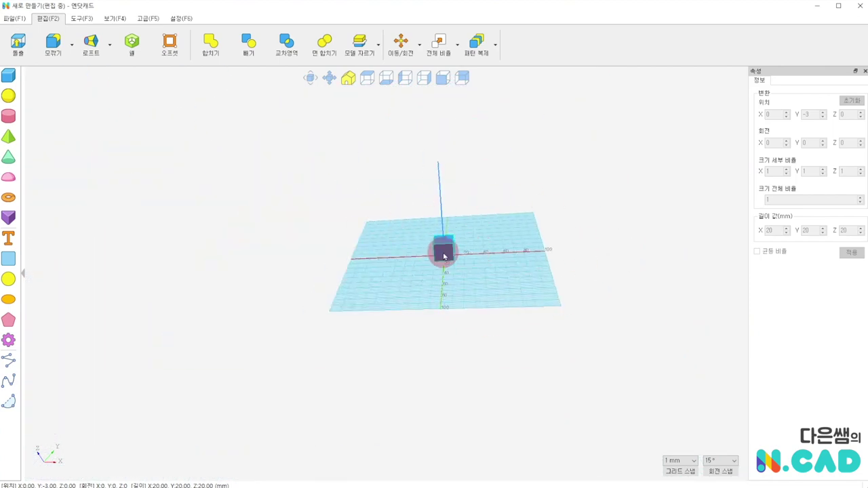
# Zoom back out until the whole work plane grid is visible.
pyautogui.scroll(2, 441, 255)
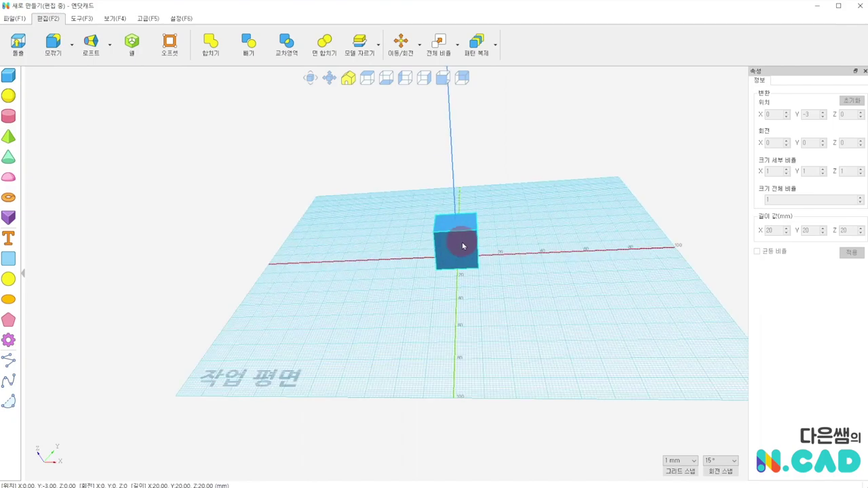
pyautogui.scroll(2, 459, 244)
pyautogui.scroll(1, 461, 240)
pyautogui.scroll(-2, 471, 244)
pyautogui.scroll(-3, 475, 251)
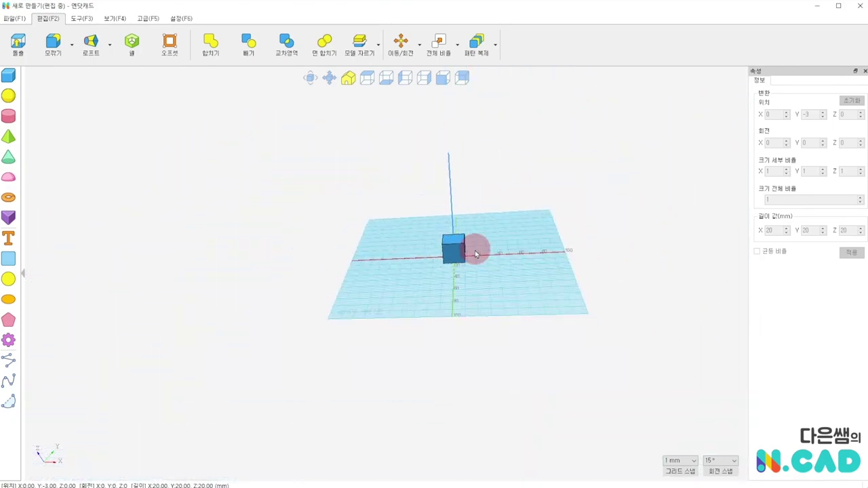
pyautogui.scroll(1, 581, 244)
pyautogui.scroll(2, 634, 229)
pyautogui.scroll(2, 674, 235)
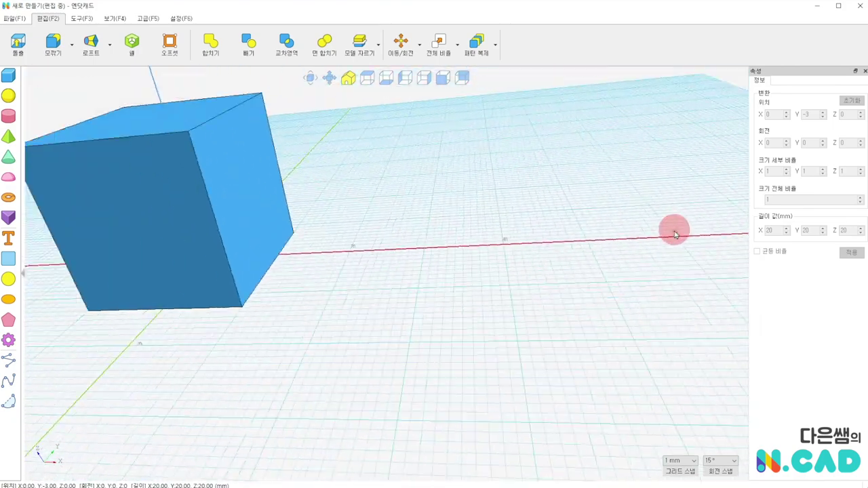
pyautogui.scroll(-3, 671, 231)
pyautogui.scroll(-2, 664, 238)
pyautogui.scroll(-1, 655, 237)
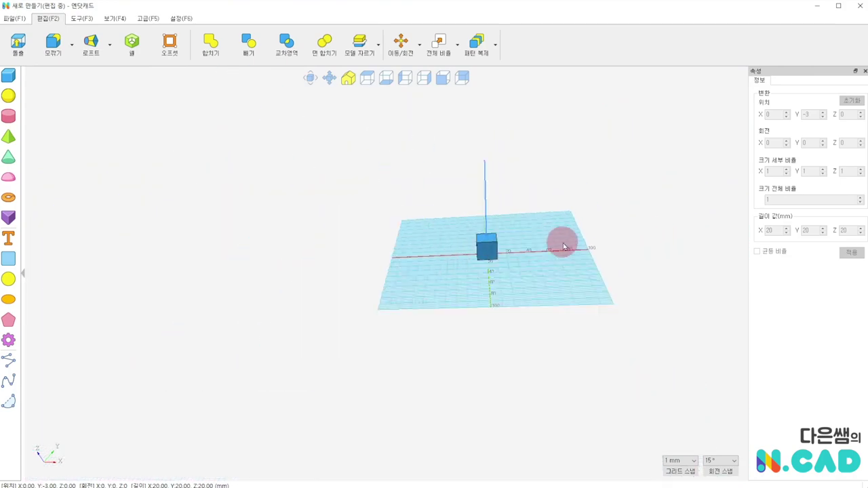
# Pan the work plane and cube across the view and adjust the zoom.
pyautogui.moveTo(562, 251)
pyautogui.mouseDown(button='middle')
pyautogui.moveTo(131, 339)
pyautogui.moveTo(213, 299)
pyautogui.moveTo(517, 248)
pyautogui.moveTo(658, 252)
pyautogui.moveTo(696, 274)
pyautogui.moveTo(130, 280)
pyautogui.moveTo(269, 272)
pyautogui.mouseUp(button='middle')
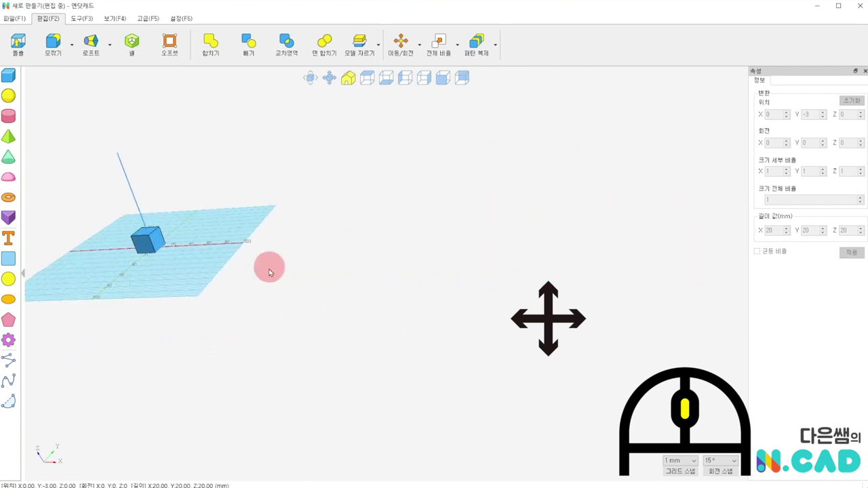
pyautogui.moveTo(208, 254)
pyautogui.mouseDown(button='middle')
pyautogui.moveTo(436, 309)
pyautogui.moveTo(571, 319)
pyautogui.moveTo(583, 362)
pyautogui.moveTo(360, 286)
pyautogui.moveTo(393, 333)
pyautogui.mouseUp(button='middle')
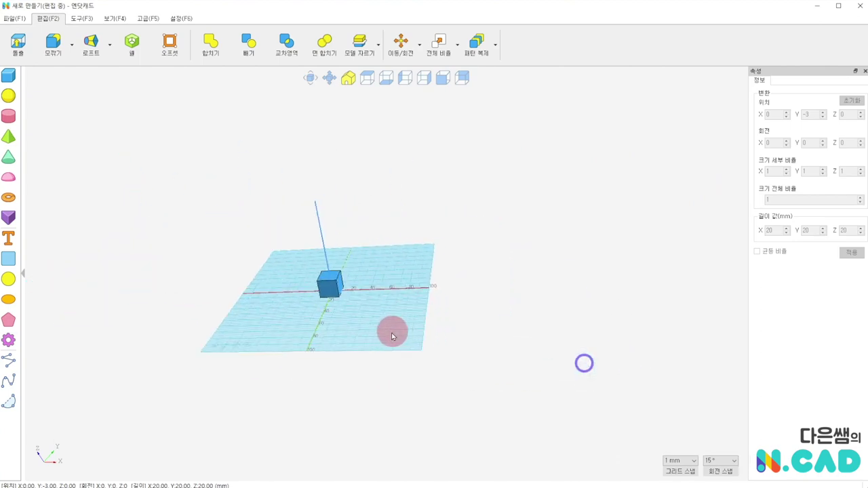
pyautogui.scroll(2, 409, 309)
pyautogui.scroll(2, 409, 310)
pyautogui.scroll(2, 409, 313)
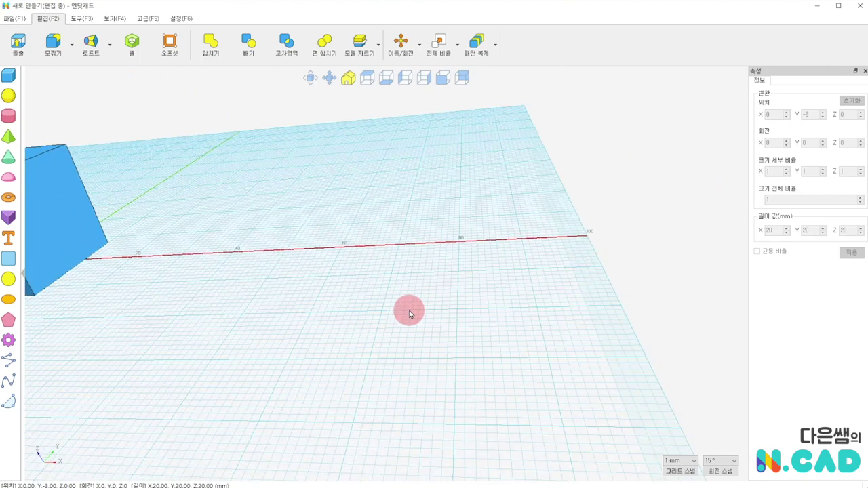
pyautogui.scroll(-2, 409, 313)
pyautogui.scroll(-1, 406, 313)
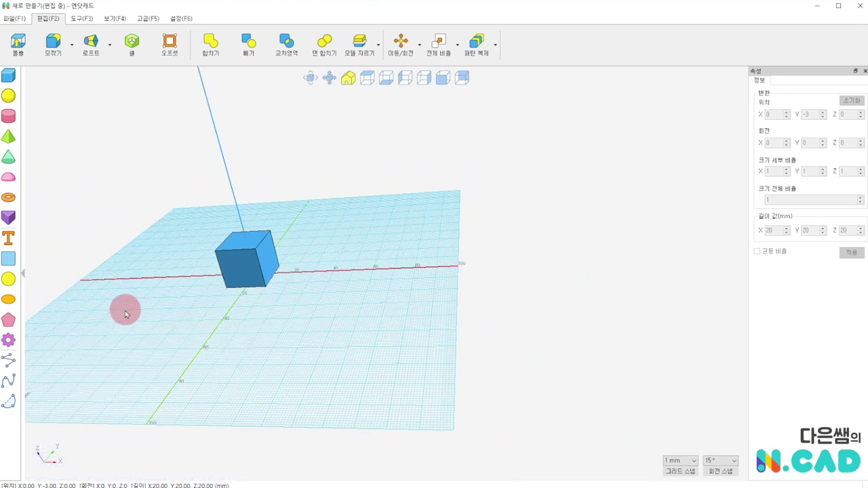
# Orbit through an edge-on angle to a top-down view with the plane at the right.
pyautogui.moveTo(124, 313)
pyautogui.mouseDown(button='right')
pyautogui.moveTo(252, 292)
pyautogui.moveTo(344, 310)
pyautogui.moveTo(284, 316)
pyautogui.moveTo(333, 382)
pyautogui.moveTo(287, 327)
pyautogui.moveTo(265, 257)
pyautogui.moveTo(350, 281)
pyautogui.moveTo(481, 291)
pyautogui.moveTo(349, 209)
pyautogui.moveTo(304, 196)
pyautogui.moveTo(386, 197)
pyautogui.mouseUp(button='right')
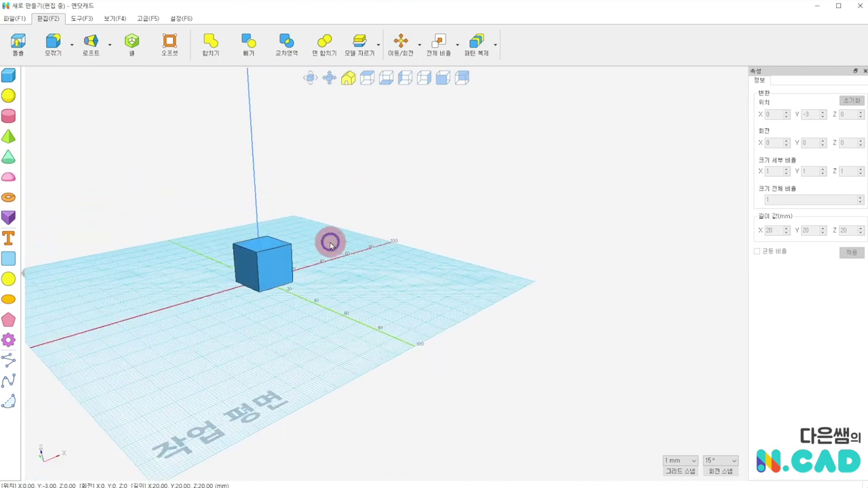
pyautogui.moveTo(330, 244)
pyautogui.mouseDown(button='right')
pyautogui.moveTo(488, 358)
pyautogui.moveTo(354, 360)
pyautogui.mouseUp(button='right')
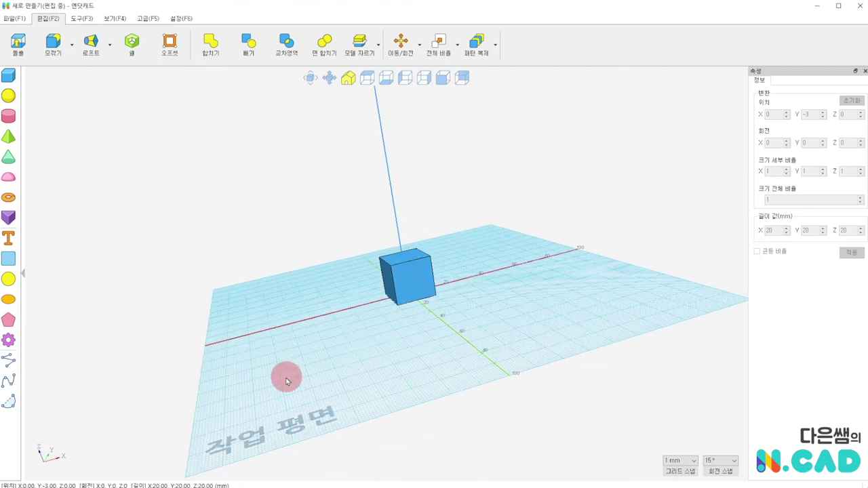
pyautogui.moveTo(213, 319)
pyautogui.mouseDown(button='right')
pyautogui.moveTo(242, 291)
pyautogui.moveTo(300, 430)
pyautogui.mouseUp(button='right')
pyautogui.moveTo(279, 339)
pyautogui.mouseDown(button='right')
pyautogui.moveTo(295, 320)
pyautogui.moveTo(492, 234)
pyautogui.mouseUp(button='right')
pyautogui.scroll(-2, 429, 294)
pyautogui.scroll(-3, 332, 364)
pyautogui.moveTo(319, 342); pyautogui.dragTo(645, 222, button='middle')
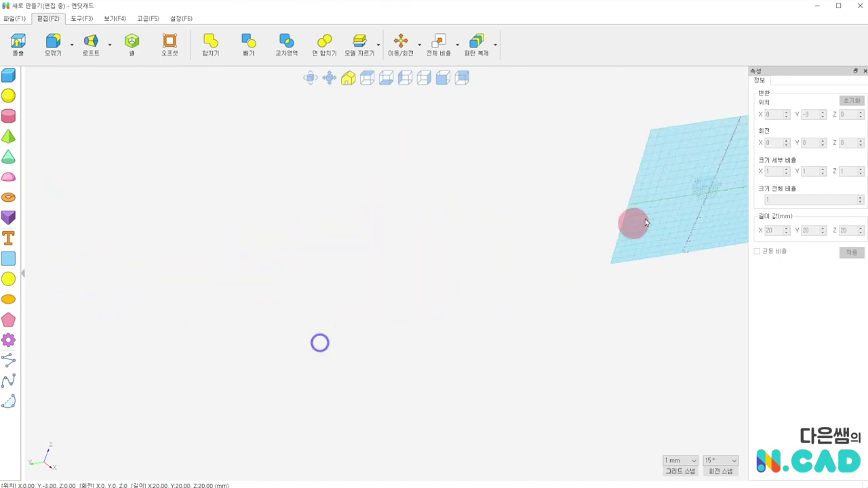
pyautogui.moveTo(474, 240)
pyautogui.mouseDown(button='right')
pyautogui.moveTo(612, 279)
pyautogui.moveTo(447, 312)
pyautogui.moveTo(329, 300)
pyautogui.mouseUp(button='right')
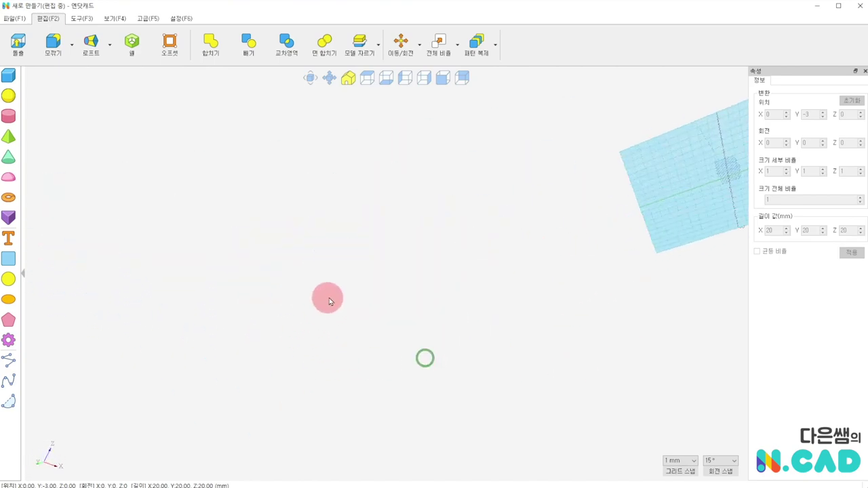
pyautogui.rightClick(611, 212)
pyautogui.moveTo(612, 212)
pyautogui.mouseDown(button='right')
pyautogui.moveTo(519, 310)
pyautogui.moveTo(360, 297)
pyautogui.moveTo(562, 175)
pyautogui.moveTo(628, 347)
pyautogui.moveTo(566, 174)
pyautogui.moveTo(337, 94)
pyautogui.mouseUp(button='right')
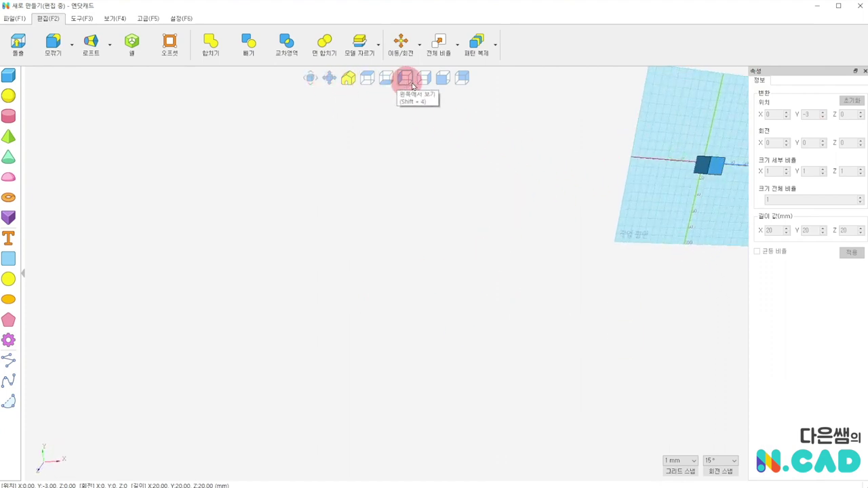
# Return to the home view, orbit obliquely, then reset to the standard perspective.
pyautogui.click(349, 81)
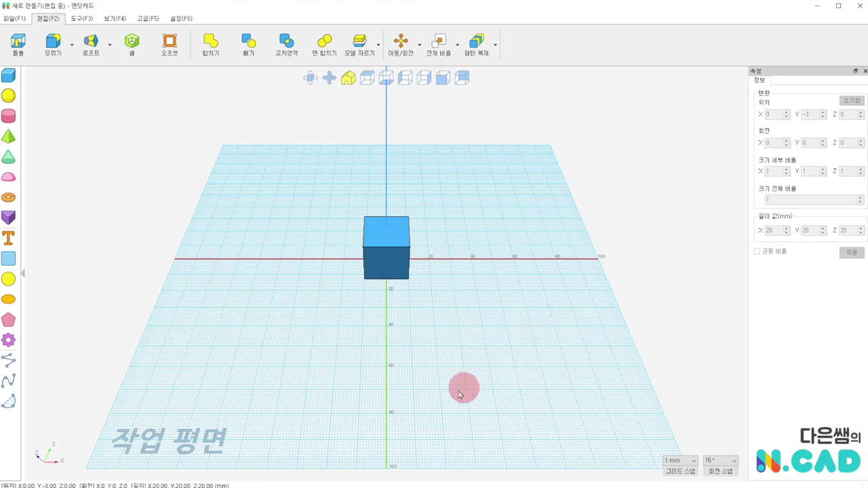
pyautogui.moveTo(459, 394)
pyautogui.mouseDown(button='right')
pyautogui.moveTo(240, 364)
pyautogui.moveTo(447, 213)
pyautogui.moveTo(476, 278)
pyautogui.moveTo(443, 396)
pyautogui.moveTo(252, 333)
pyautogui.moveTo(481, 197)
pyautogui.moveTo(258, 341)
pyautogui.moveTo(421, 251)
pyautogui.moveTo(354, 244)
pyautogui.moveTo(343, 195)
pyautogui.mouseUp(button='right')
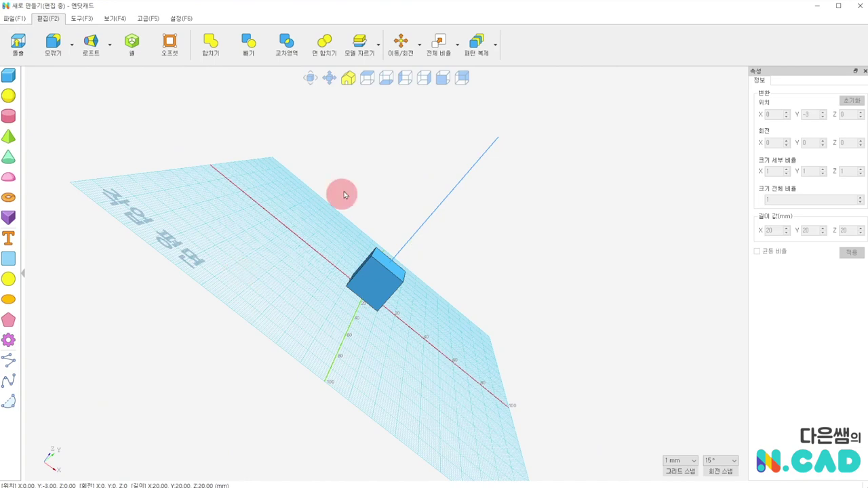
pyautogui.click(349, 80)
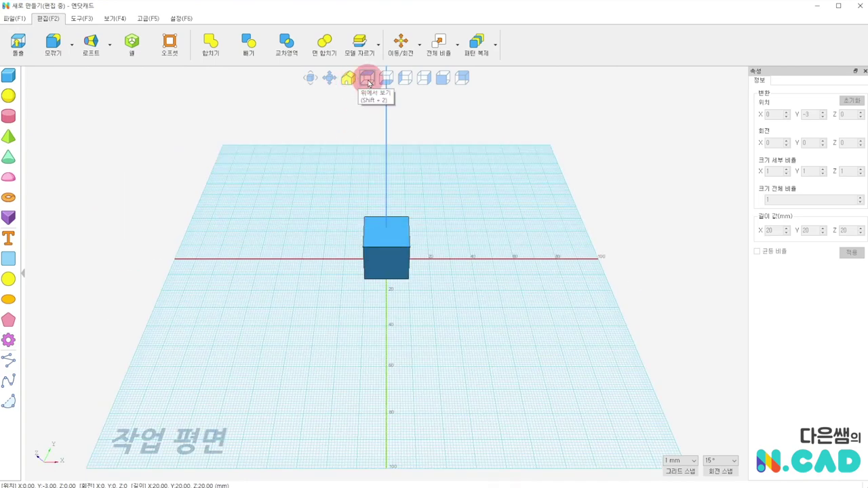
# Step through the preset views from top to front and back.
pyautogui.click(367, 78)
pyautogui.click(385, 79)
pyautogui.click(405, 79)
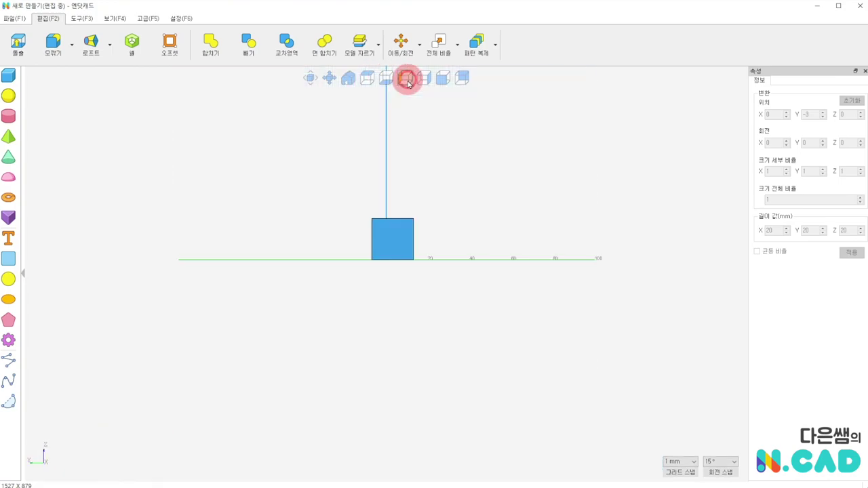
pyautogui.click(424, 79)
pyautogui.click(443, 78)
pyautogui.click(461, 77)
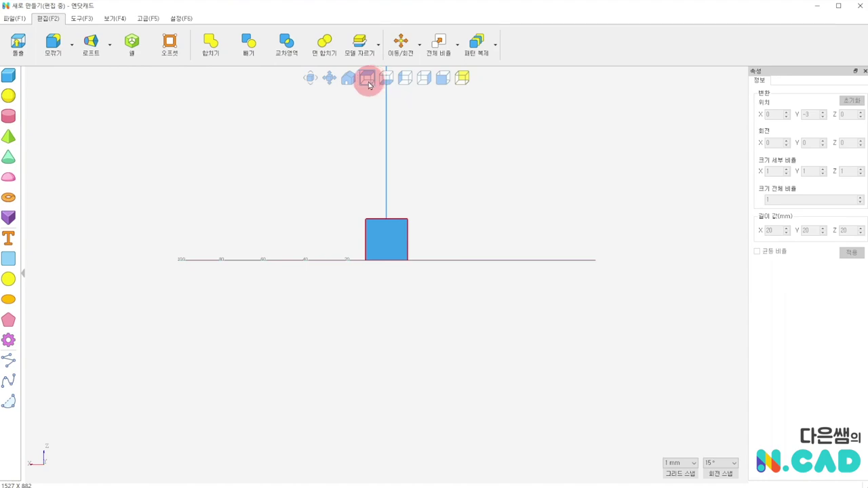
# Switch to a flat top-down view, then orbit into a tilted perspective of the cube.
pyautogui.moveTo(497, 165)
pyautogui.mouseDown(button='right')
pyautogui.moveTo(494, 248)
pyautogui.moveTo(508, 291)
pyautogui.mouseUp(button='right')
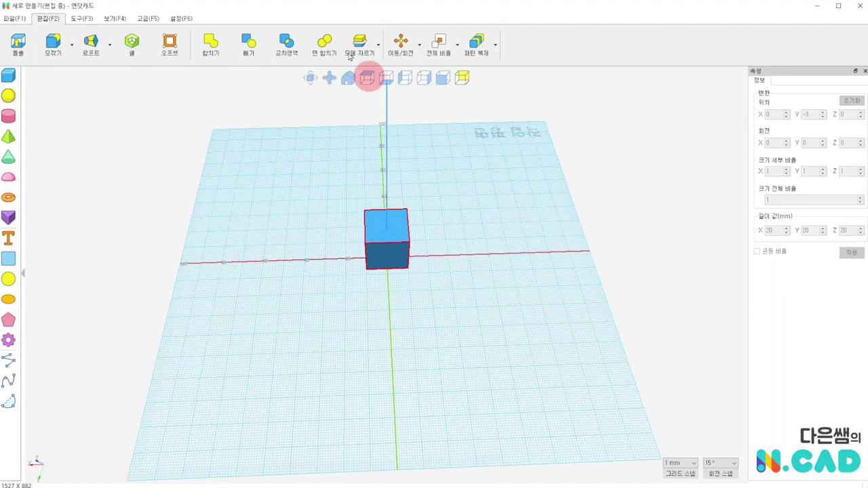
pyautogui.click(367, 80)
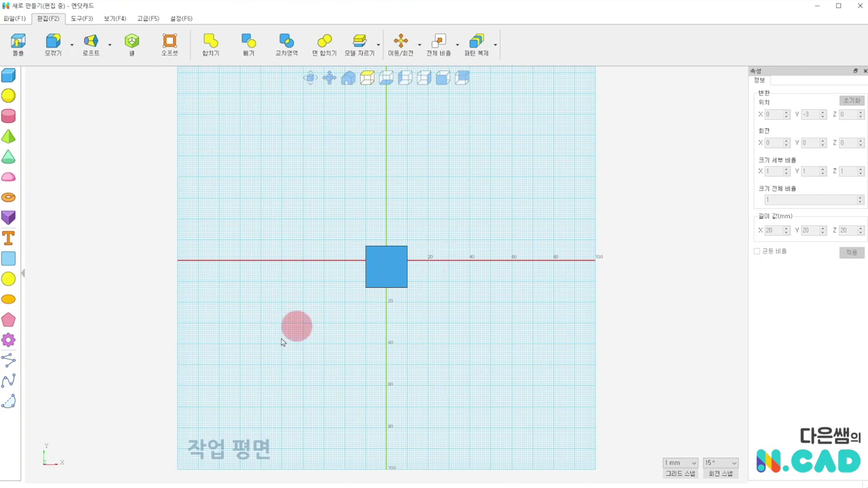
pyautogui.moveTo(284, 343)
pyautogui.mouseDown(button='right')
pyautogui.moveTo(288, 245)
pyautogui.moveTo(227, 319)
pyautogui.moveTo(373, 247)
pyautogui.moveTo(513, 223)
pyautogui.moveTo(434, 321)
pyautogui.mouseUp(button='right')
# Move the cube to about X -45, Y 36 and add a yellow sphere near X 63, Y -60.
pyautogui.moveTo(417, 277)
pyautogui.mouseDown()
pyautogui.moveTo(387, 286)
pyautogui.moveTo(305, 285)
pyautogui.mouseUp()
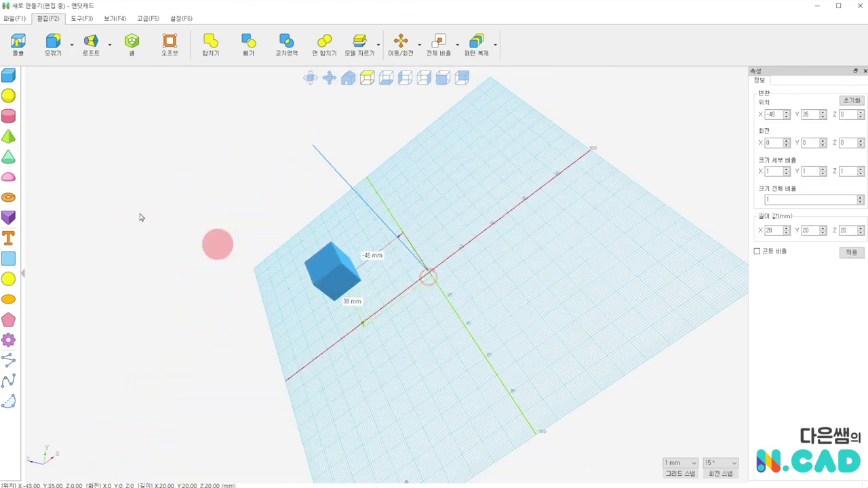
pyautogui.click(8, 95)
pyautogui.click(602, 261)
pyautogui.moveTo(259, 264)
pyautogui.mouseDown(button='right')
pyautogui.moveTo(396, 185)
pyautogui.moveTo(508, 314)
pyautogui.moveTo(459, 350)
pyautogui.mouseUp(button='right')
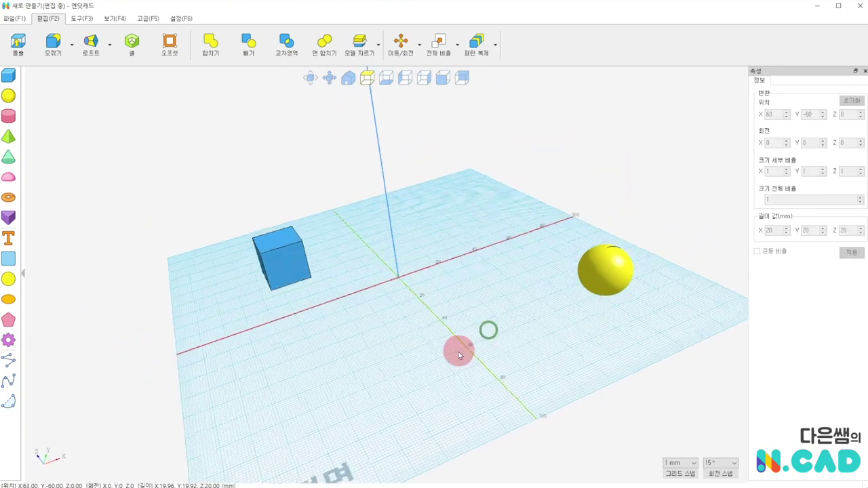
# Zoom the view in on the selected cube, then scroll back out.
pyautogui.click(272, 250)
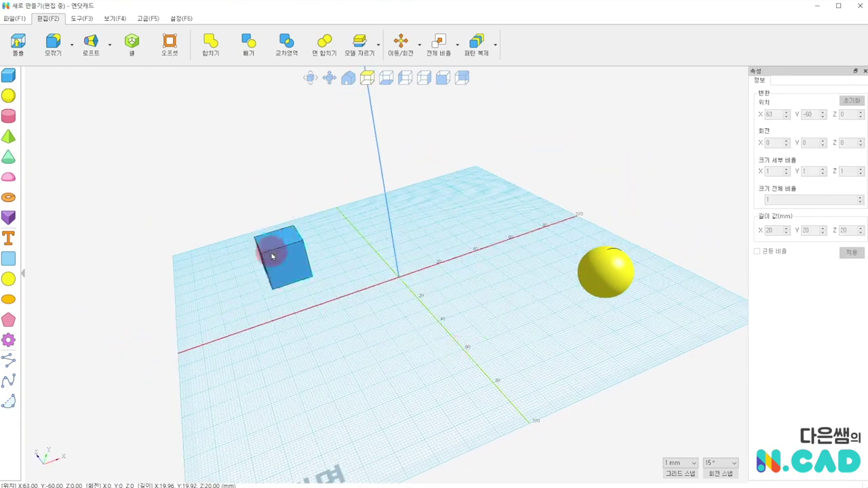
pyautogui.click(310, 78)
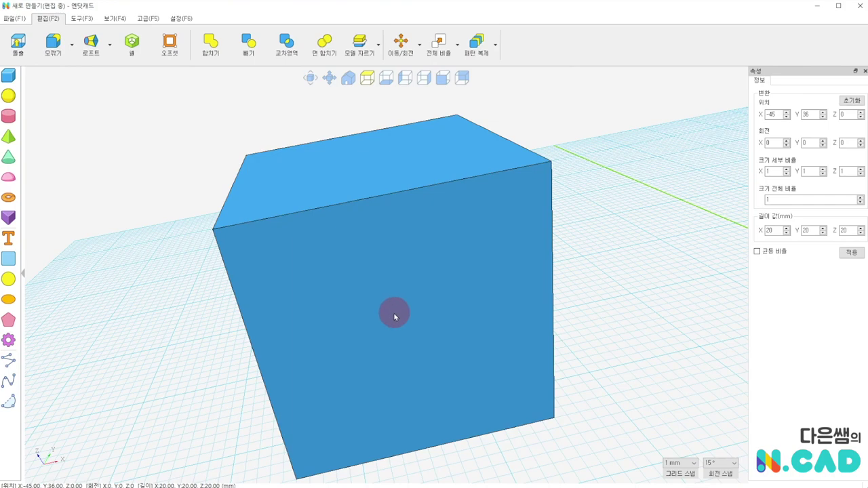
pyautogui.scroll(-3, 393, 312)
pyautogui.scroll(-3, 393, 315)
pyautogui.scroll(-3, 393, 318)
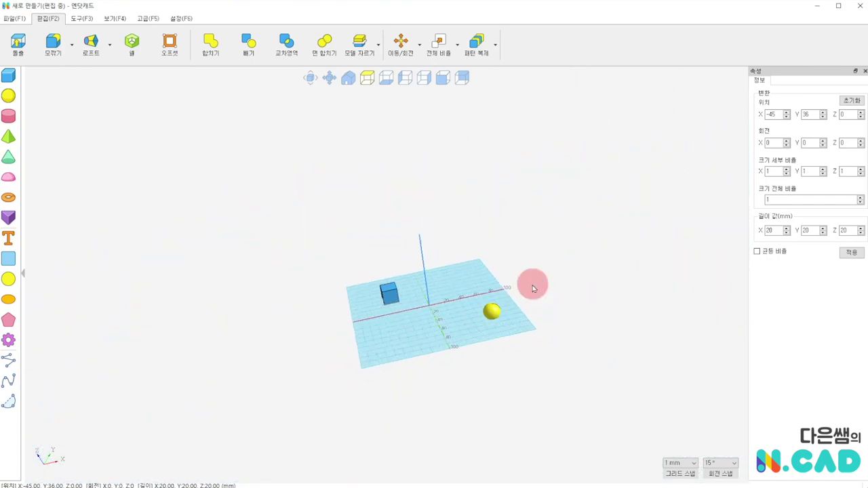
pyautogui.scroll(2, 519, 345)
pyautogui.scroll(3, 513, 366)
pyautogui.scroll(2, 508, 352)
# Move the yellow sphere to X 62, Y -60, zoom in on it, then orbit out.
pyautogui.moveTo(503, 341); pyautogui.dragTo(437, 307)
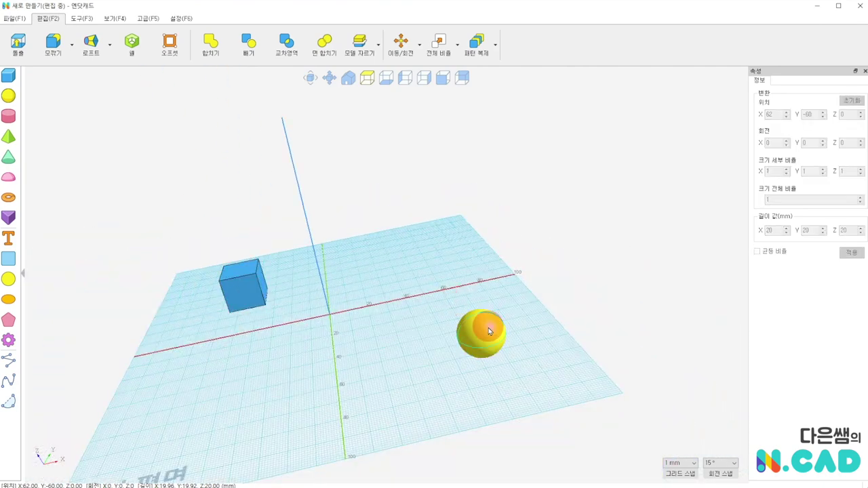
pyautogui.click(488, 327)
pyautogui.click(309, 78)
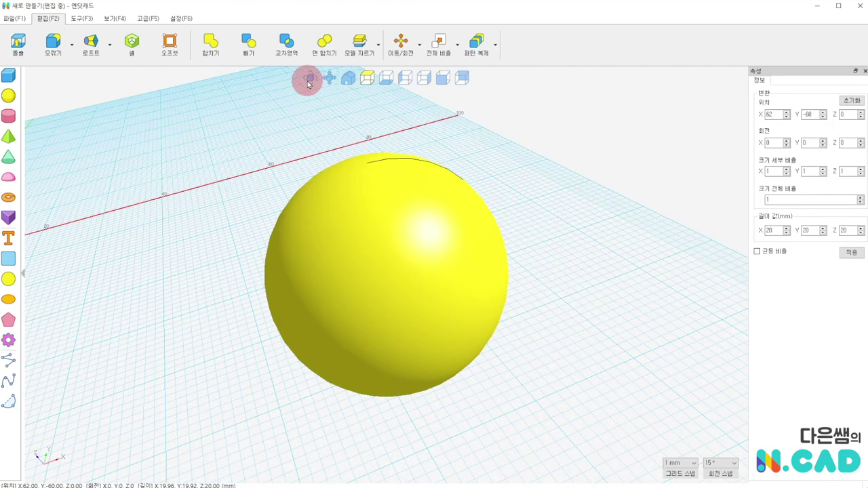
pyautogui.scroll(-3, 275, 193)
pyautogui.scroll(-3, 267, 210)
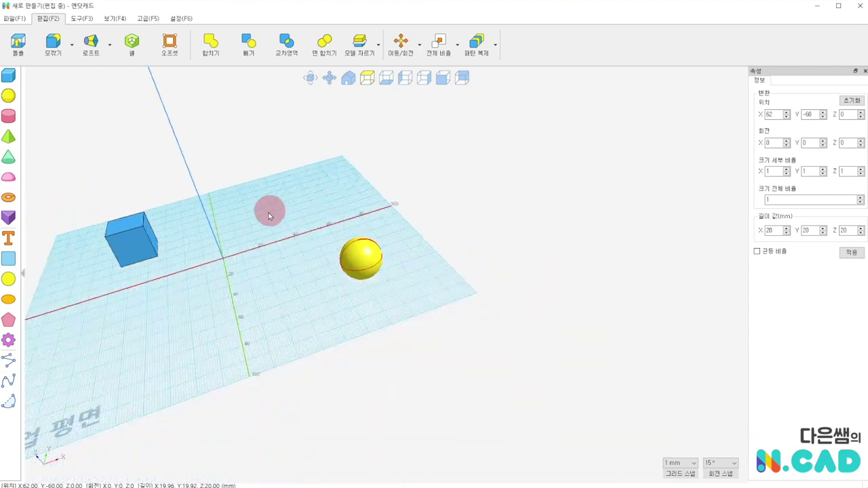
pyautogui.moveTo(267, 209); pyautogui.dragTo(444, 199, button='right')
pyautogui.moveTo(375, 161); pyautogui.dragTo(407, 254, button='right')
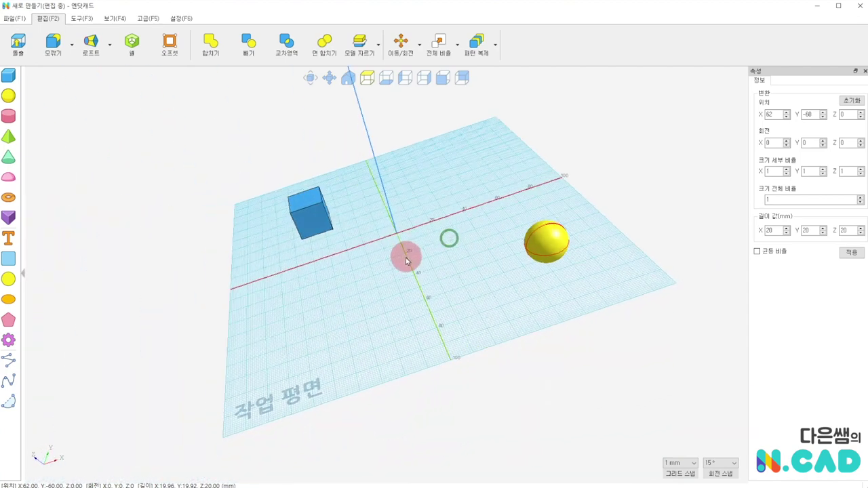
# Pan the scene left and back using view panning mode, then turn panning off.
pyautogui.click(328, 78)
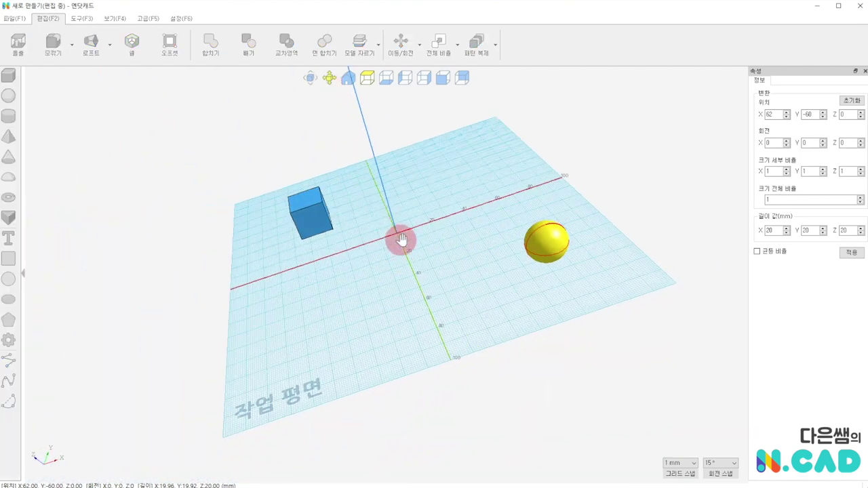
pyautogui.moveTo(402, 238); pyautogui.dragTo(262, 305)
pyautogui.moveTo(208, 330); pyautogui.dragTo(375, 233)
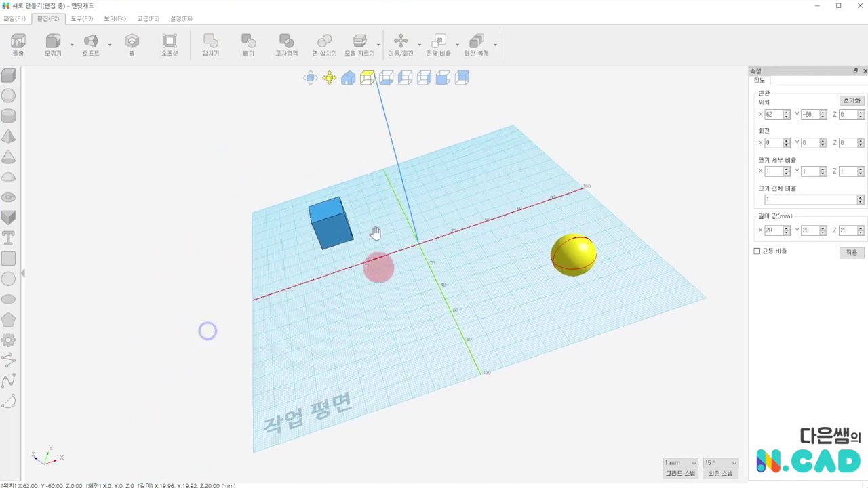
pyautogui.click(366, 218)
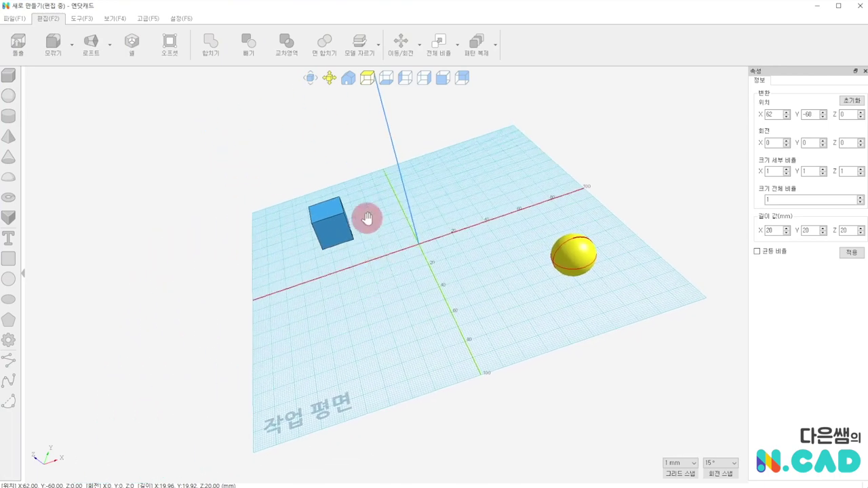
pyautogui.click(329, 78)
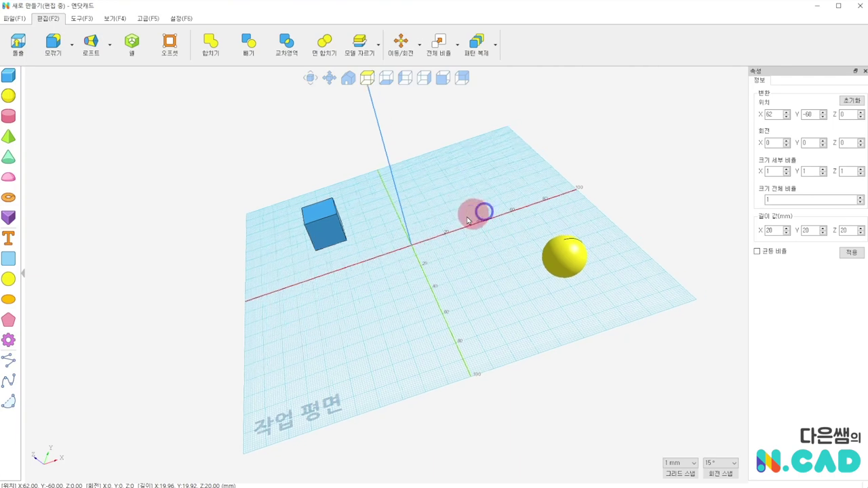
# Orbit around the scene, then snap to the standard front view preset.
pyautogui.moveTo(484, 215); pyautogui.dragTo(251, 294, button='right')
pyautogui.moveTo(161, 368); pyautogui.dragTo(334, 280, button='right')
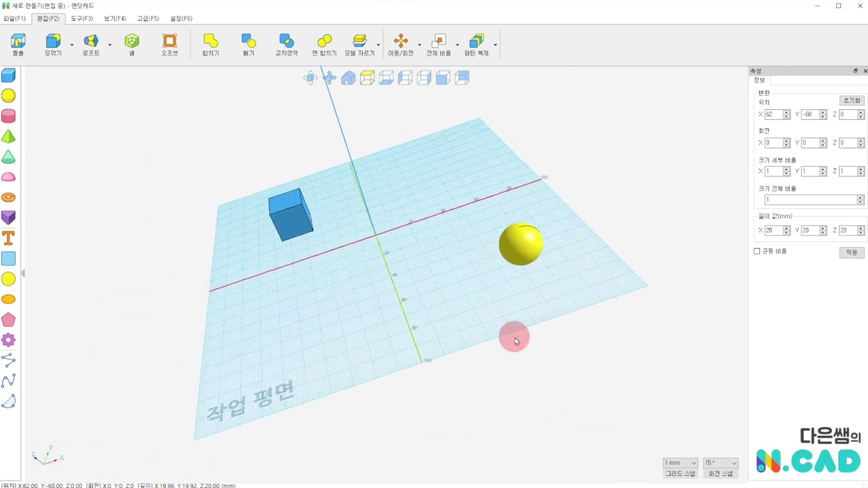
pyautogui.moveTo(513, 337); pyautogui.dragTo(423, 382, button='right')
pyautogui.moveTo(271, 262)
pyautogui.mouseDown(button='right')
pyautogui.moveTo(377, 203)
pyautogui.moveTo(451, 232)
pyautogui.mouseUp(button='right')
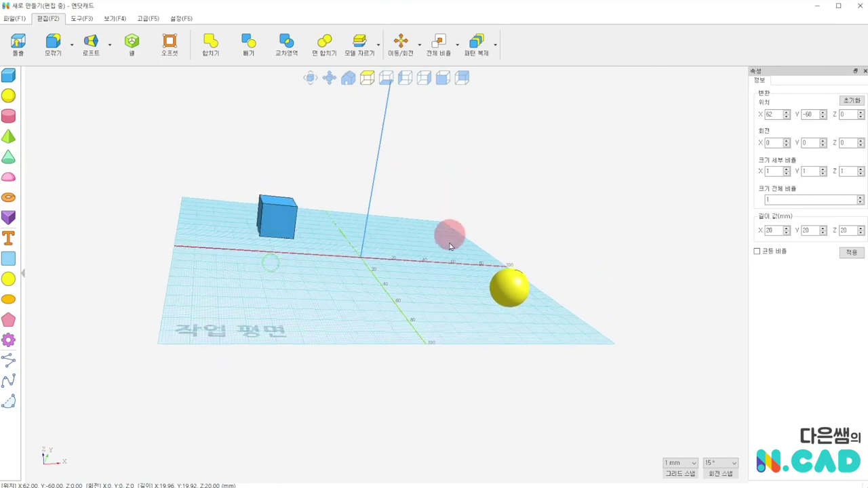
pyautogui.click(347, 77)
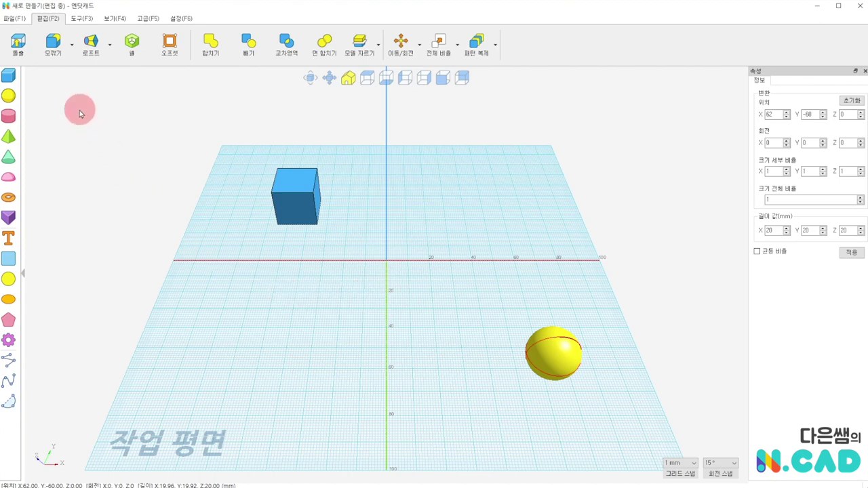
# On the 보기 (F4) tab, toggle the Properties panel off and on, leaving it visible.
pyautogui.click(112, 19)
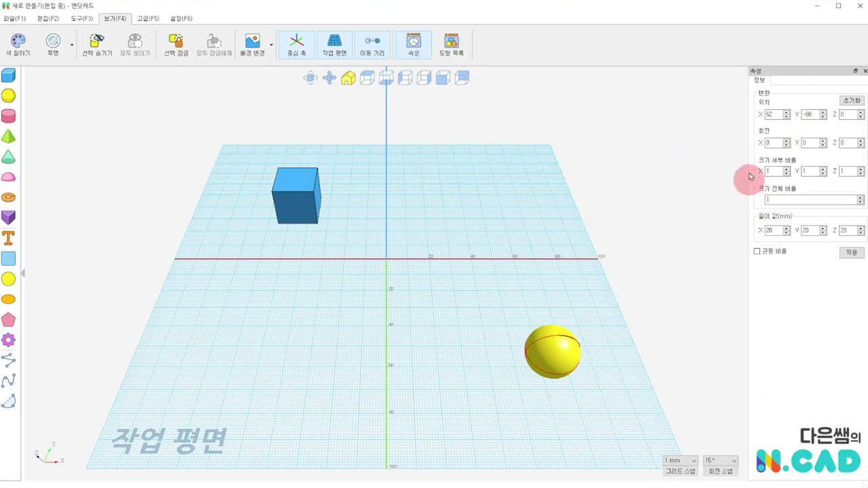
pyautogui.click(421, 53)
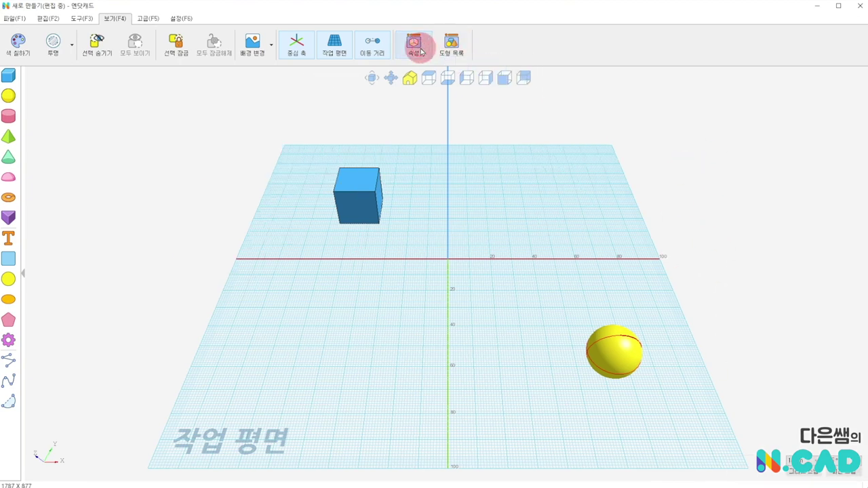
pyautogui.click(421, 52)
pyautogui.click(420, 53)
pyautogui.click(421, 52)
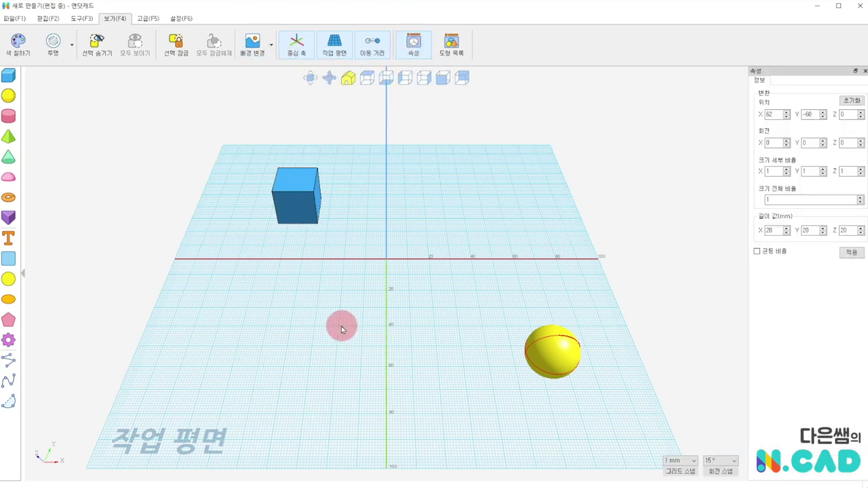
# Toggle the centre axes and work plane grid off and back on, then enable move distance guides.
pyautogui.moveTo(341, 324); pyautogui.dragTo(316, 156, button='right')
pyautogui.click(303, 51)
pyautogui.click(302, 47)
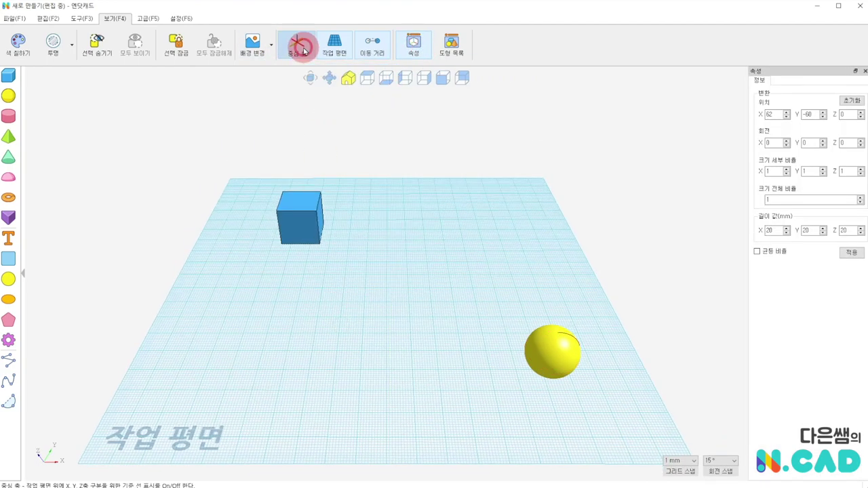
pyautogui.click(329, 51)
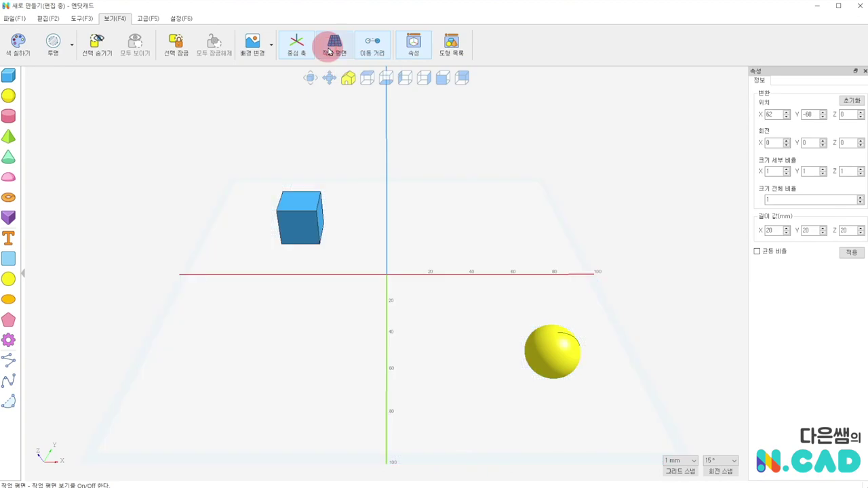
pyautogui.click(329, 51)
pyautogui.click(378, 46)
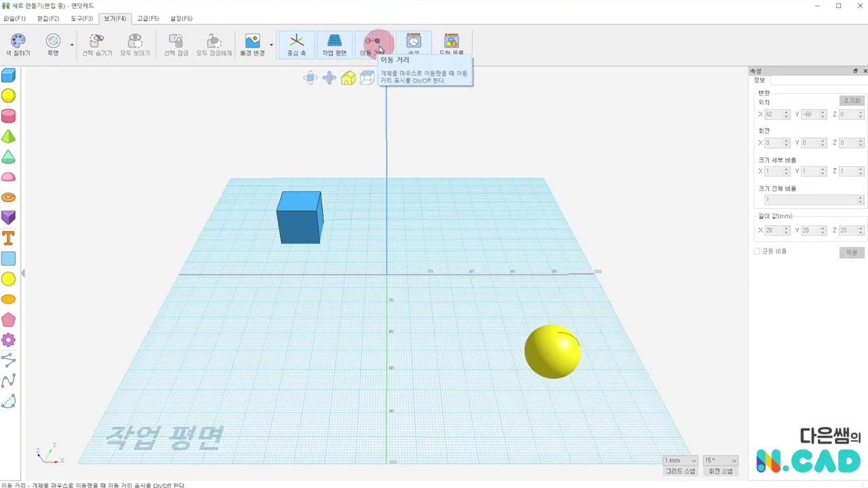
# Reposition the cube and sphere around the Y axis, ending with the cube at X 4, Y -42.
pyautogui.moveTo(290, 235); pyautogui.dragTo(338, 374)
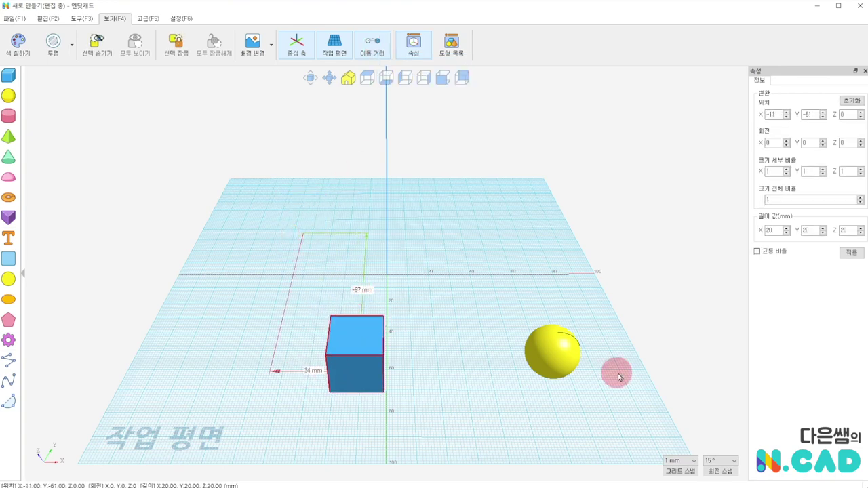
pyautogui.moveTo(550, 351); pyautogui.dragTo(415, 237)
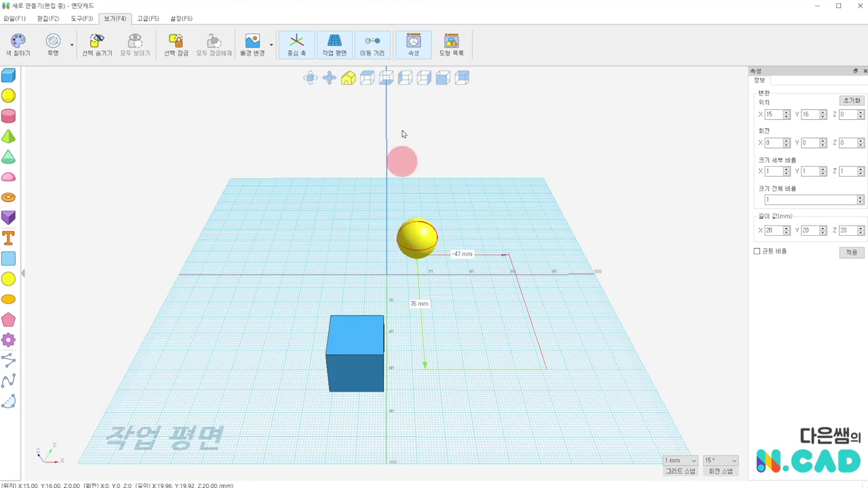
pyautogui.click(383, 37)
pyautogui.click(503, 283)
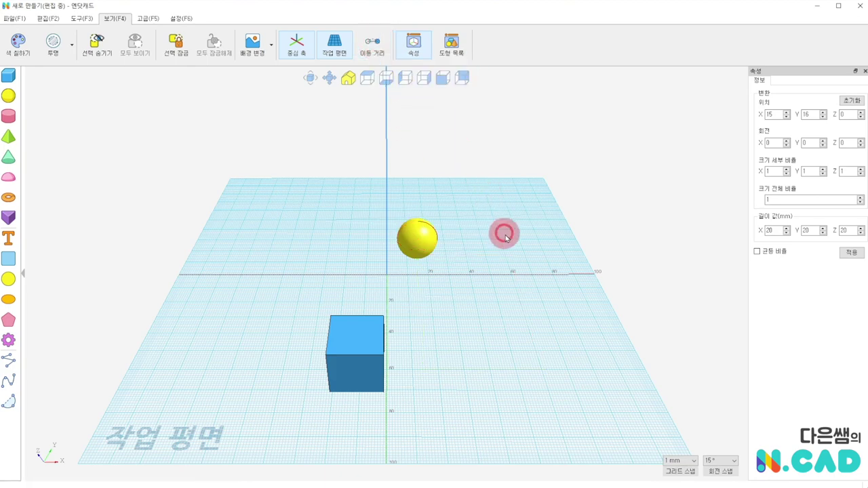
pyautogui.moveTo(348, 349); pyautogui.dragTo(284, 270)
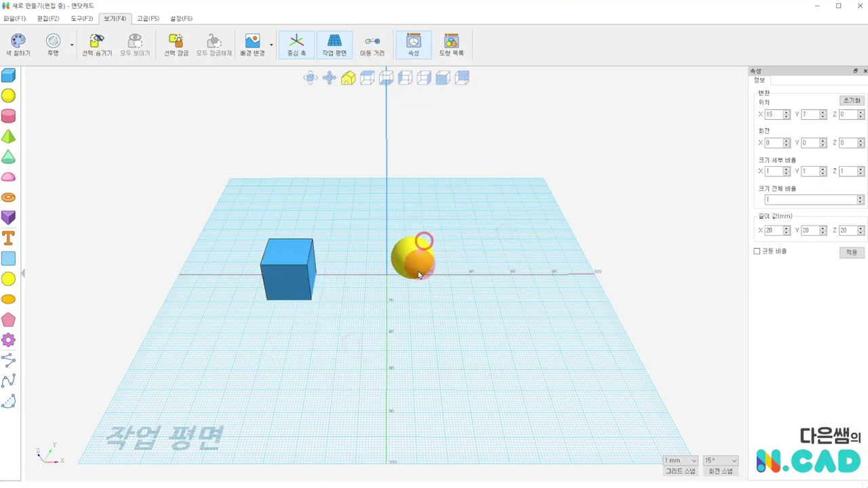
pyautogui.moveTo(422, 242)
pyautogui.mouseDown()
pyautogui.moveTo(329, 306)
pyautogui.moveTo(550, 284)
pyautogui.mouseUp()
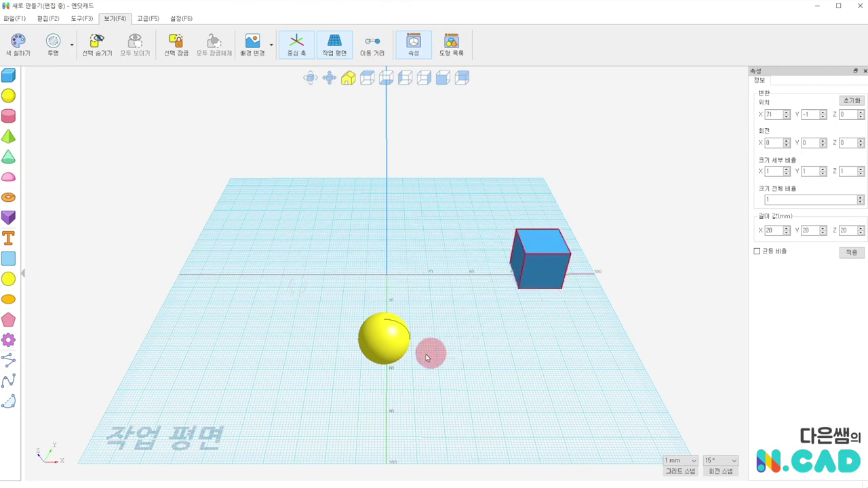
pyautogui.moveTo(549, 265); pyautogui.dragTo(397, 333)
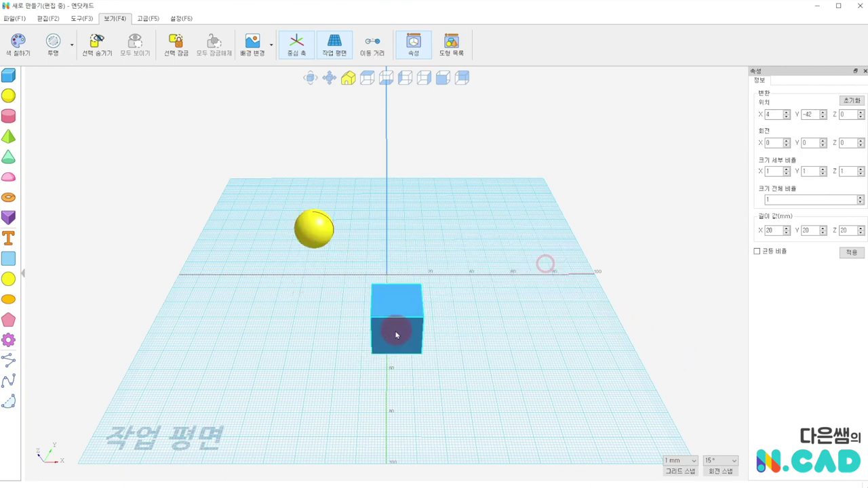
# Turn the move distance guides back on and toggle the Properties panel off and on.
pyautogui.click(366, 44)
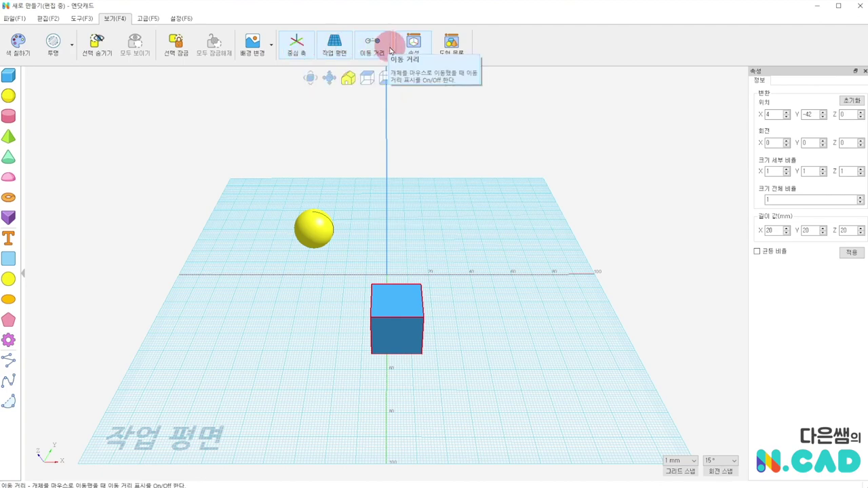
pyautogui.click(413, 43)
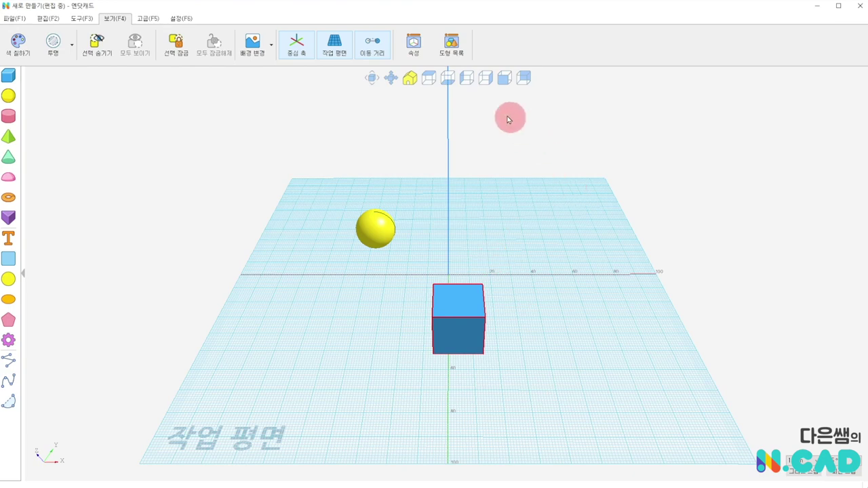
pyautogui.click(411, 51)
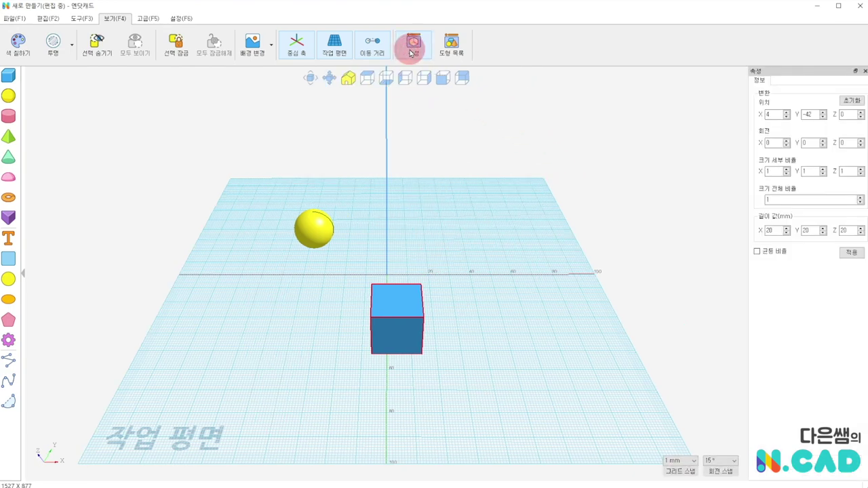
# Open the 도형 목록 shape list and drag the blue cube to about X 29, Y 7.
pyautogui.click(452, 47)
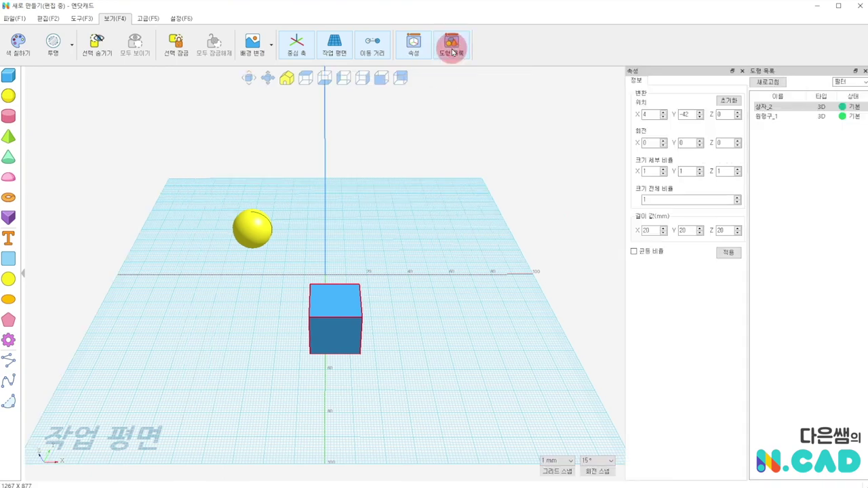
pyautogui.click(431, 291)
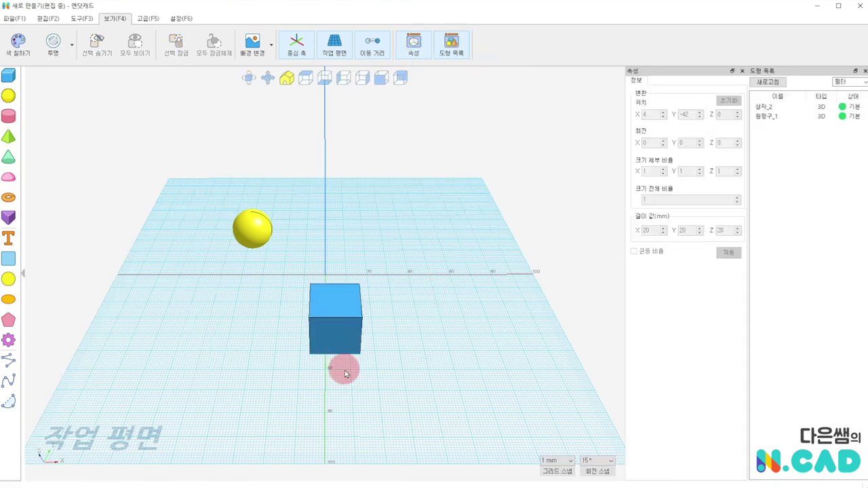
pyautogui.click(333, 343)
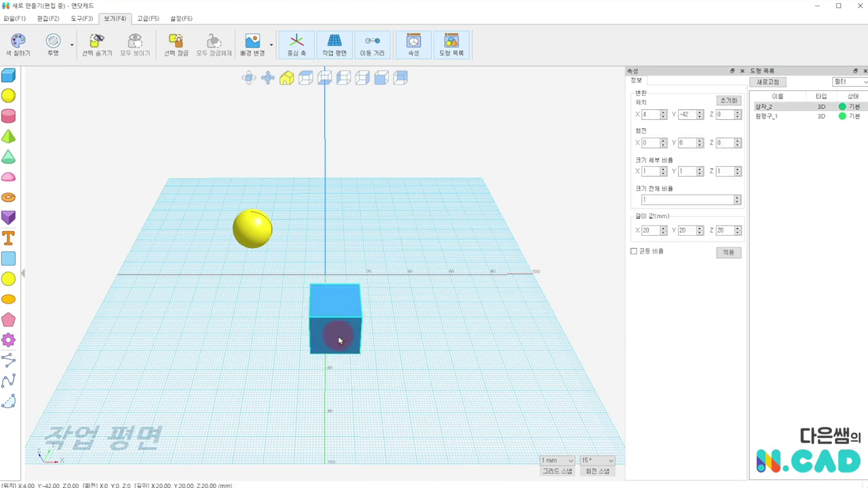
pyautogui.moveTo(338, 336); pyautogui.dragTo(418, 263)
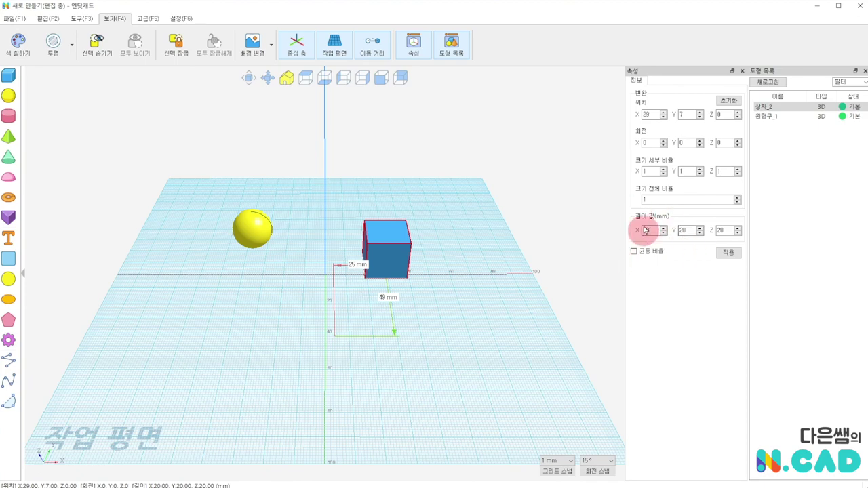
pyautogui.doubleClick(686, 112)
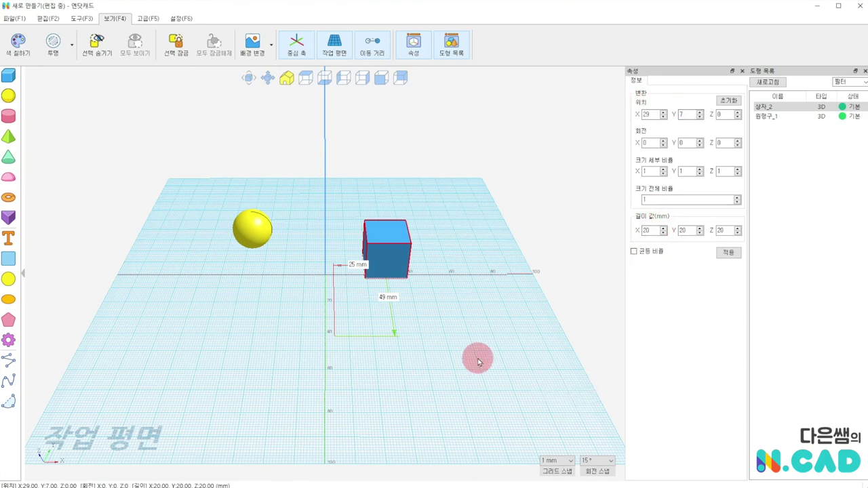
pyautogui.moveTo(437, 368); pyautogui.dragTo(402, 374)
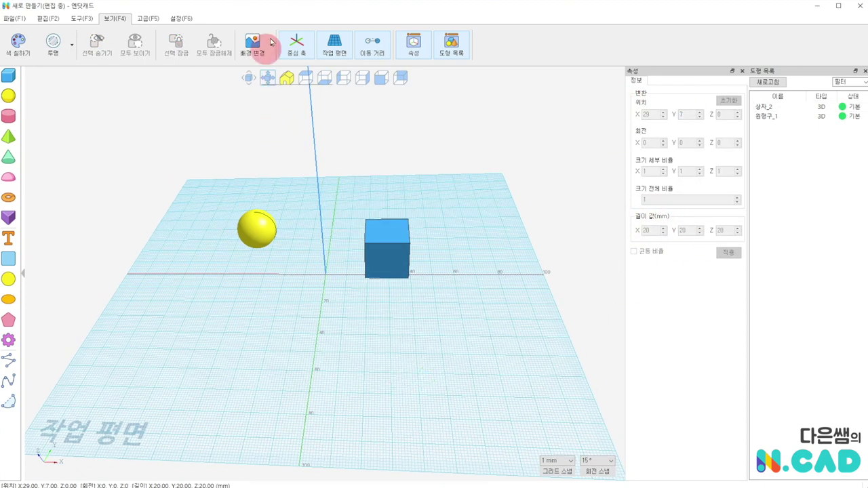
pyautogui.click(292, 46)
pyautogui.click(293, 49)
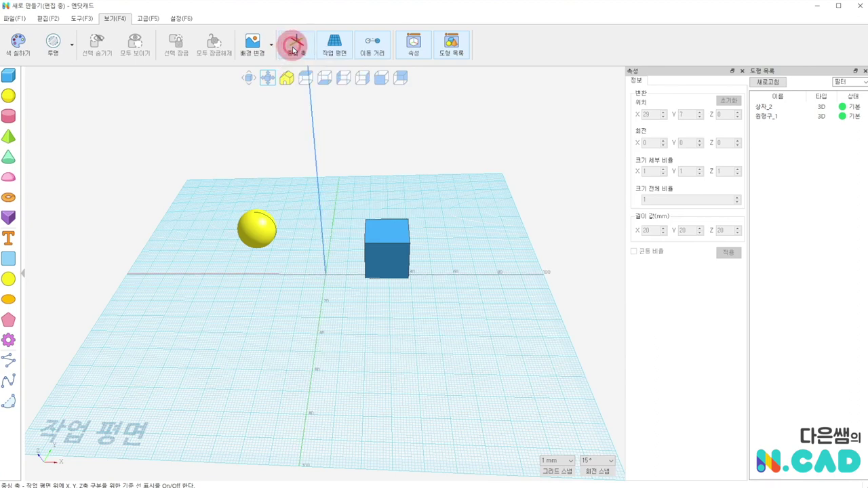
pyautogui.click(293, 49)
pyautogui.click(293, 49)
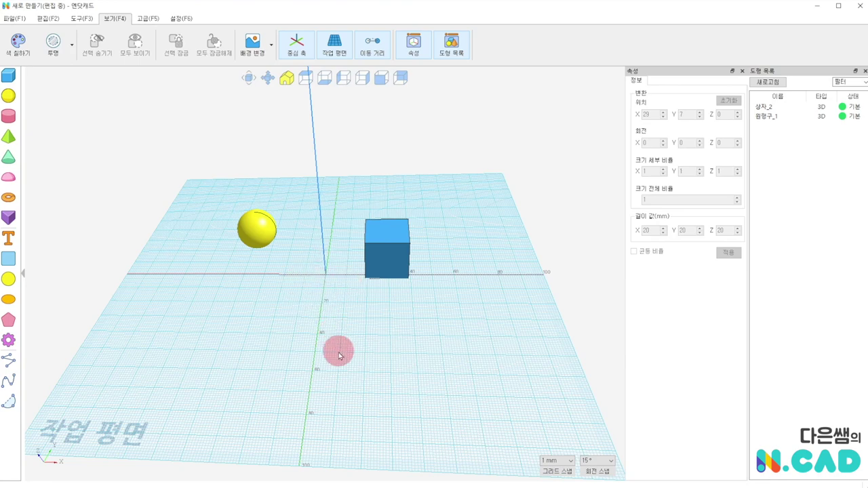
# Move the cube to the origin, setting Position X, Y and Z to 0.
pyautogui.moveTo(382, 252)
pyautogui.mouseDown()
pyautogui.moveTo(396, 202)
pyautogui.moveTo(431, 187)
pyautogui.mouseUp()
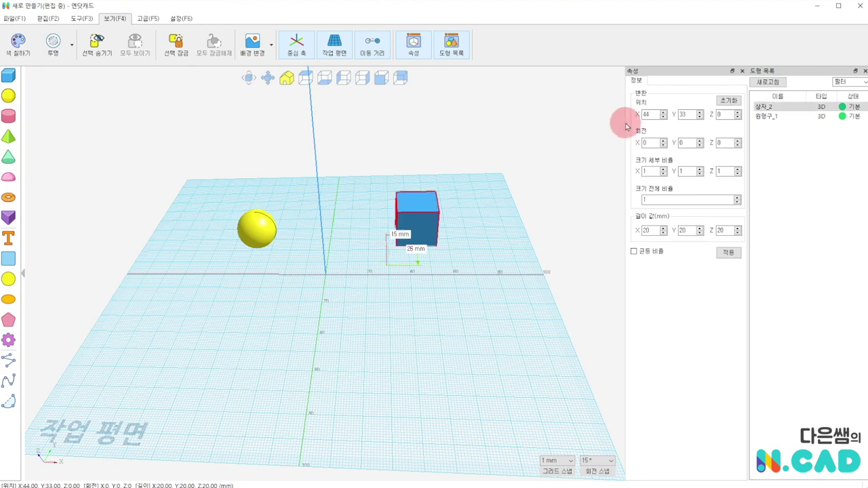
pyautogui.click(655, 114)
pyautogui.doubleClick(651, 114)
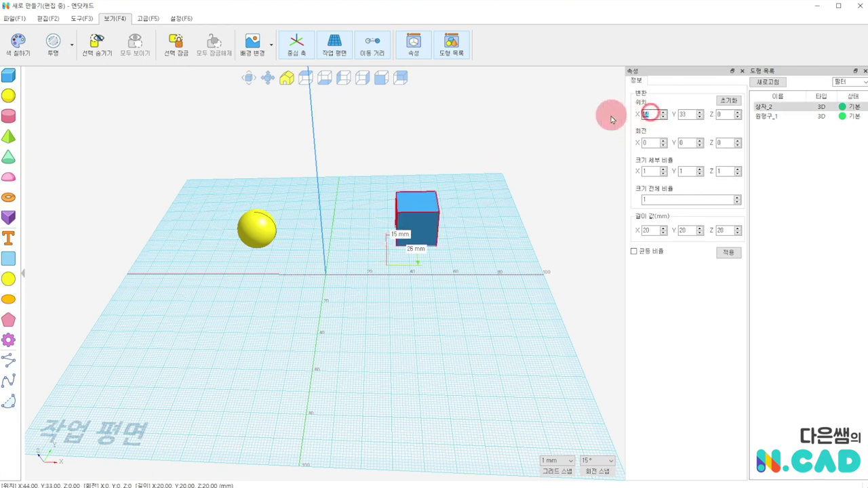
pyautogui.write('0')
pyautogui.doubleClick(686, 114)
pyautogui.write('0')
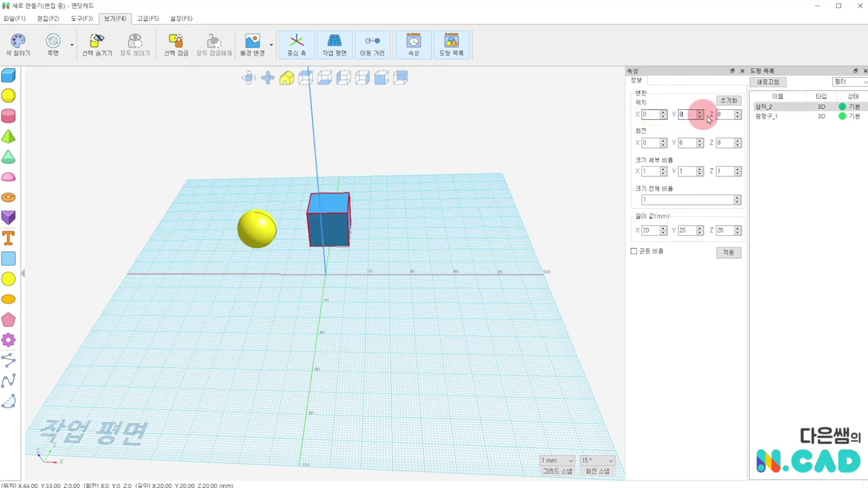
pyautogui.click(723, 114)
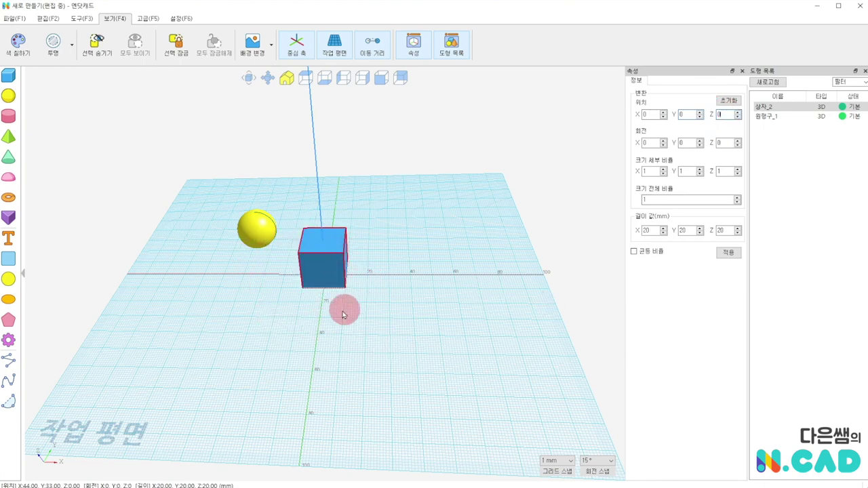
# Stretch the cube along X to a 200 mm length and apply it.
pyautogui.click(387, 285)
pyautogui.click(319, 276)
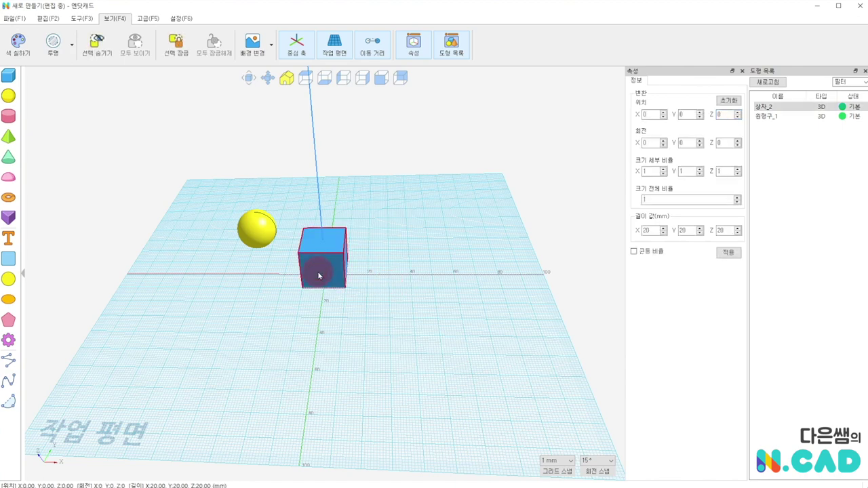
pyautogui.click(653, 230)
pyautogui.write('0')
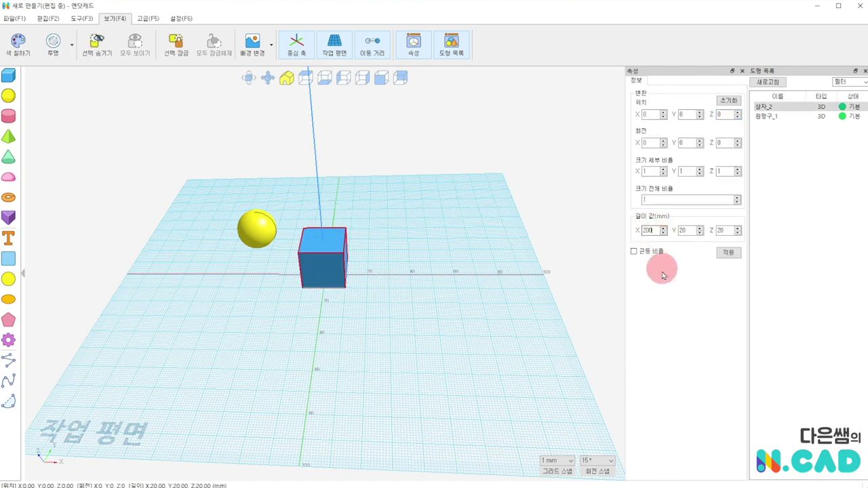
pyautogui.click(663, 280)
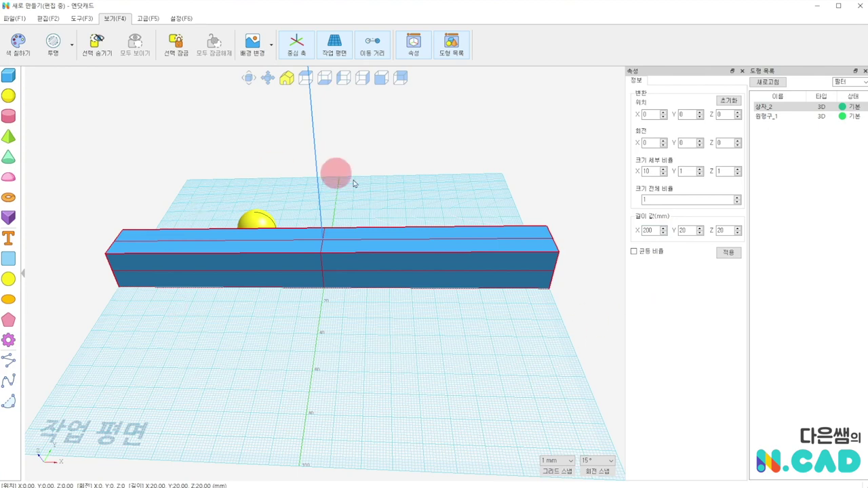
pyautogui.click(442, 184)
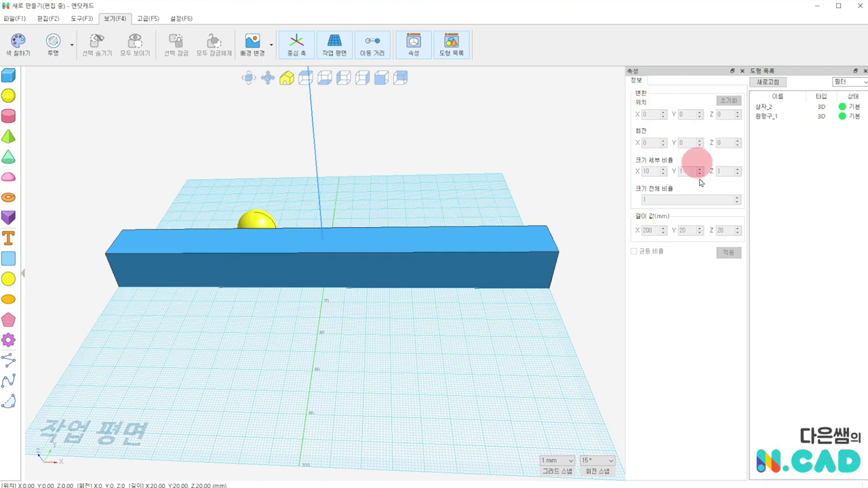
# Move the bar back to Y 50, then place a pink cylinder and a new cube in front.
pyautogui.moveTo(402, 261); pyautogui.dragTo(394, 206)
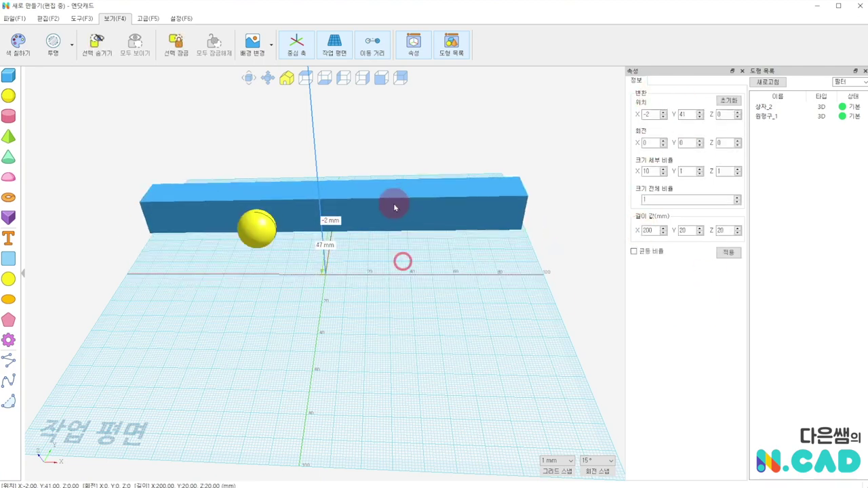
pyautogui.click(8, 116)
pyautogui.click(397, 322)
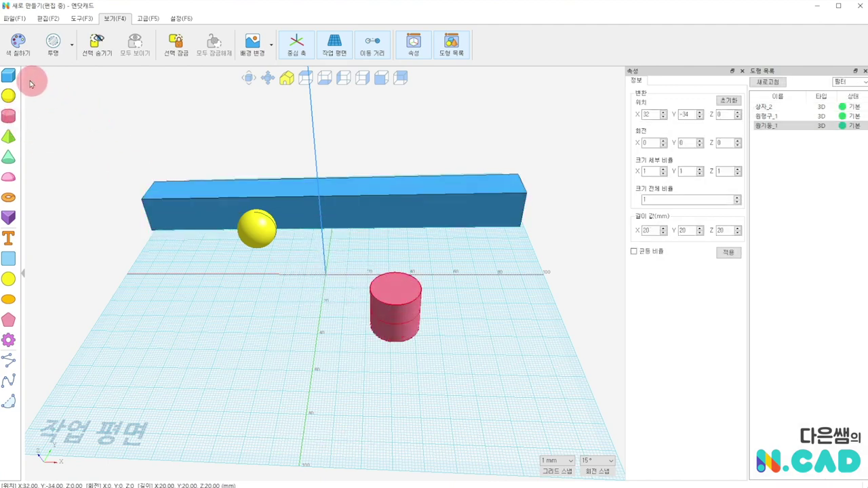
pyautogui.click(8, 75)
pyautogui.click(341, 314)
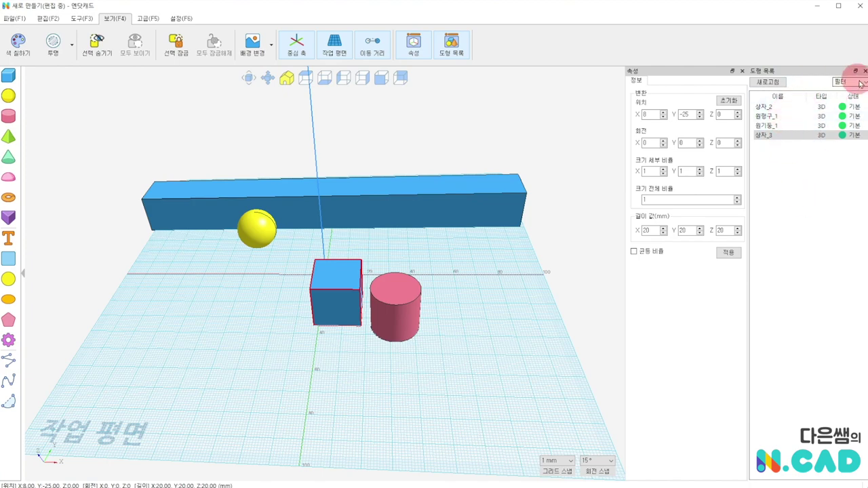
# Toggle the 도형 목록 shape list closed, open and closed again, then clear the selection.
pyautogui.click(451, 53)
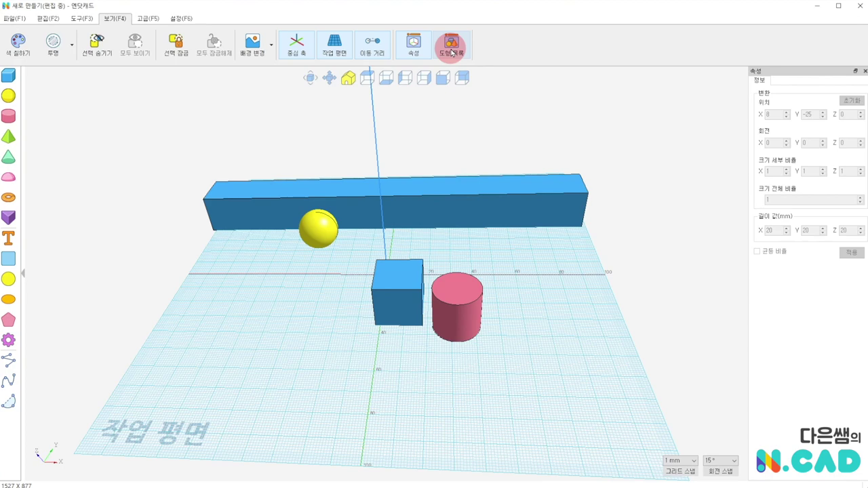
pyautogui.click(451, 53)
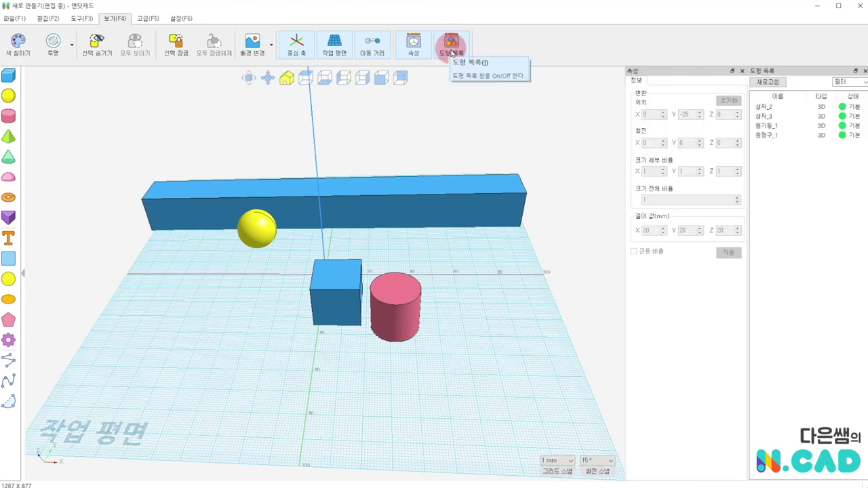
pyautogui.click(451, 53)
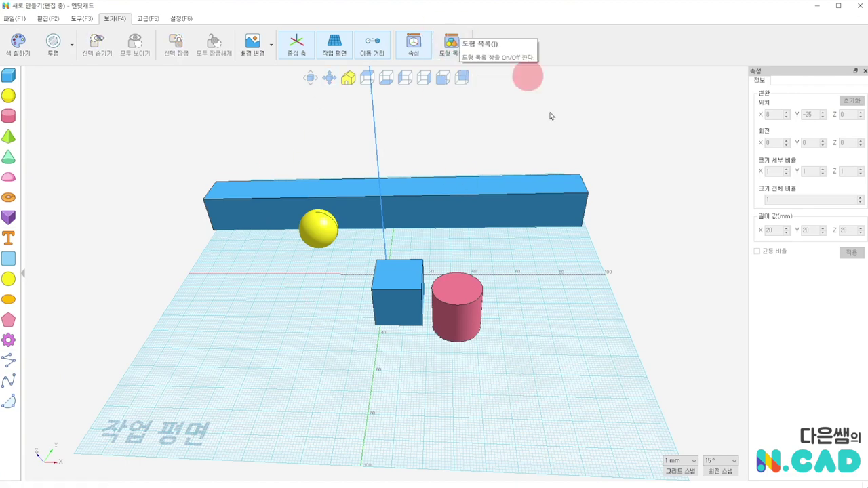
pyautogui.click(638, 242)
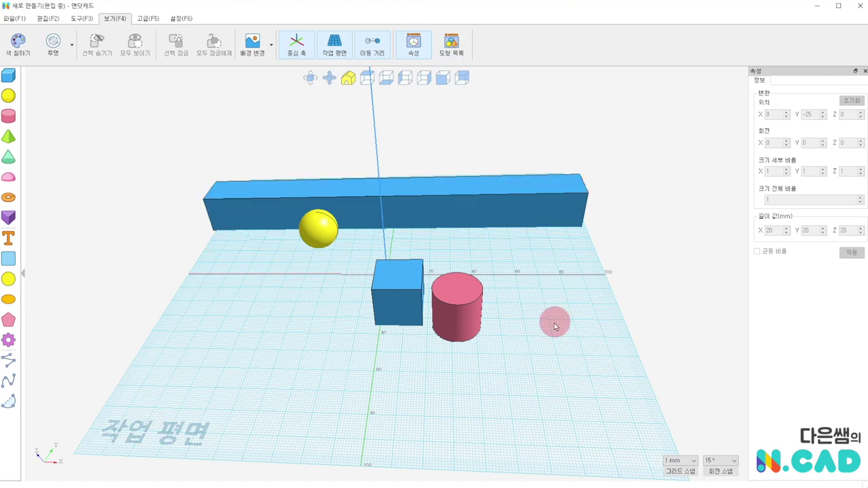